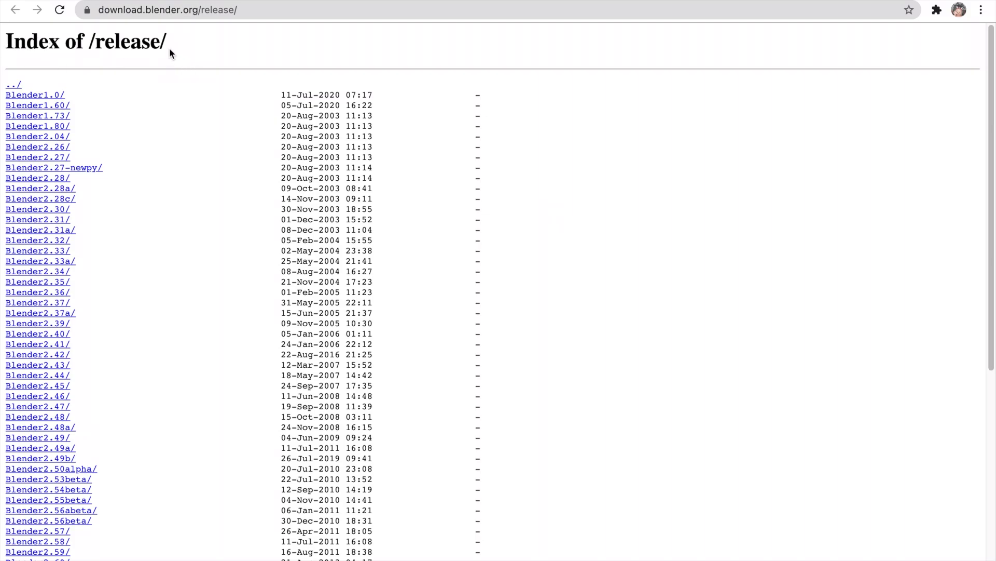
# - Open the Blender2.90 release folder and download the macOS disk image
pyautogui.scroll(-7, 218, 203)
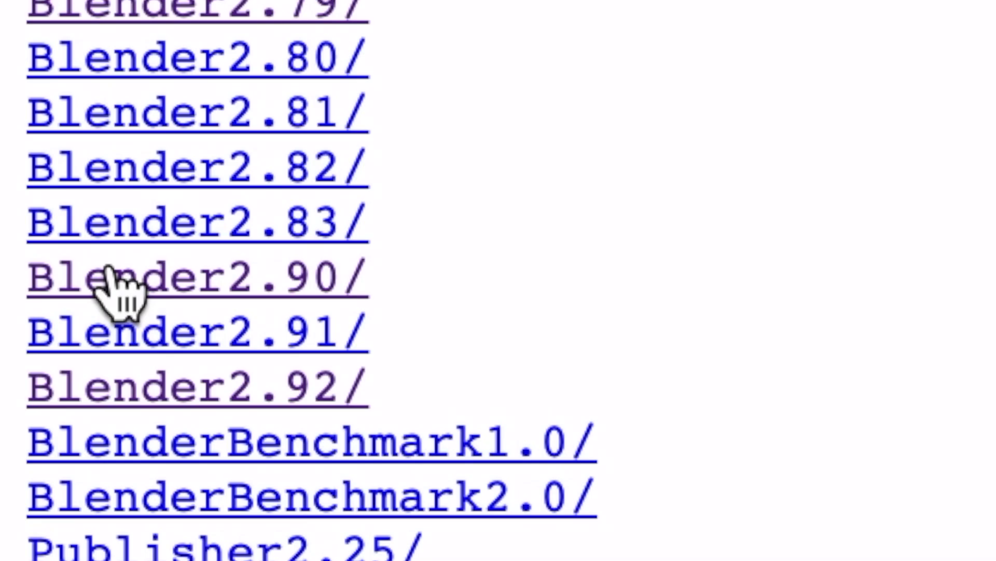
pyautogui.click(108, 270)
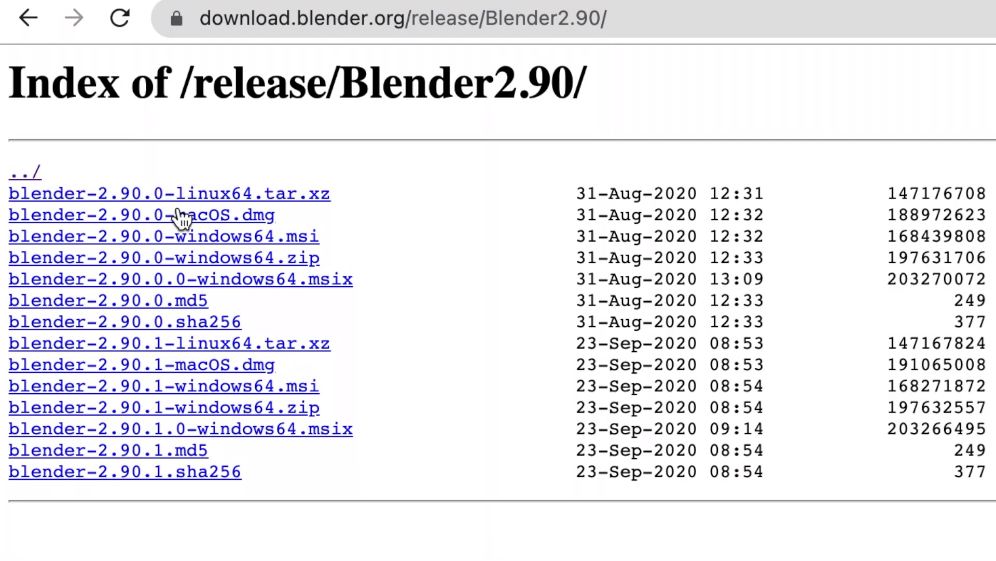
pyautogui.moveTo(181, 218); pyautogui.dragTo(201, 246)
pyautogui.click(205, 220)
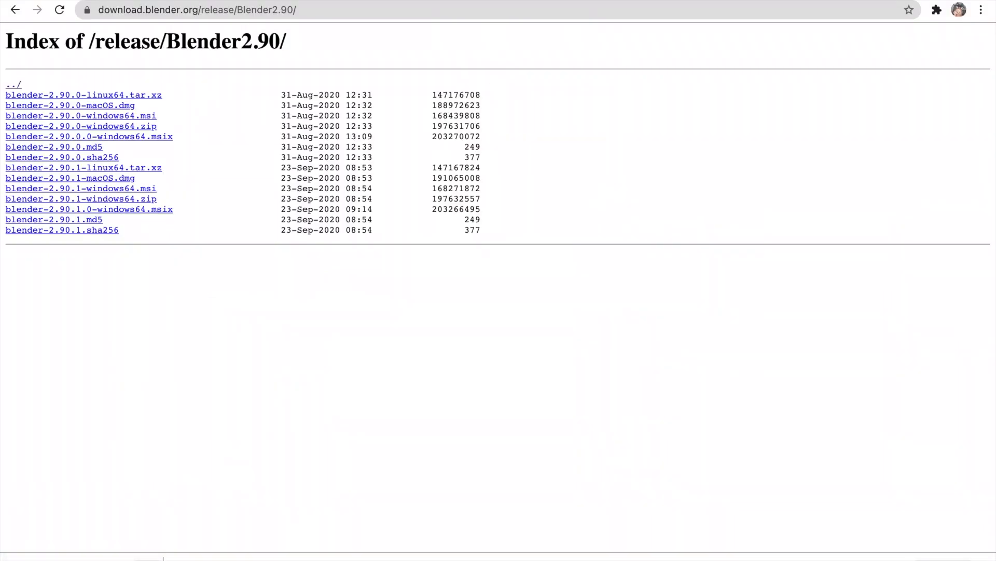
# - Open the downloaded disk image and install Blender by copying it into the Applications folder
pyautogui.click(149, 558)
pyautogui.click(566, 518)
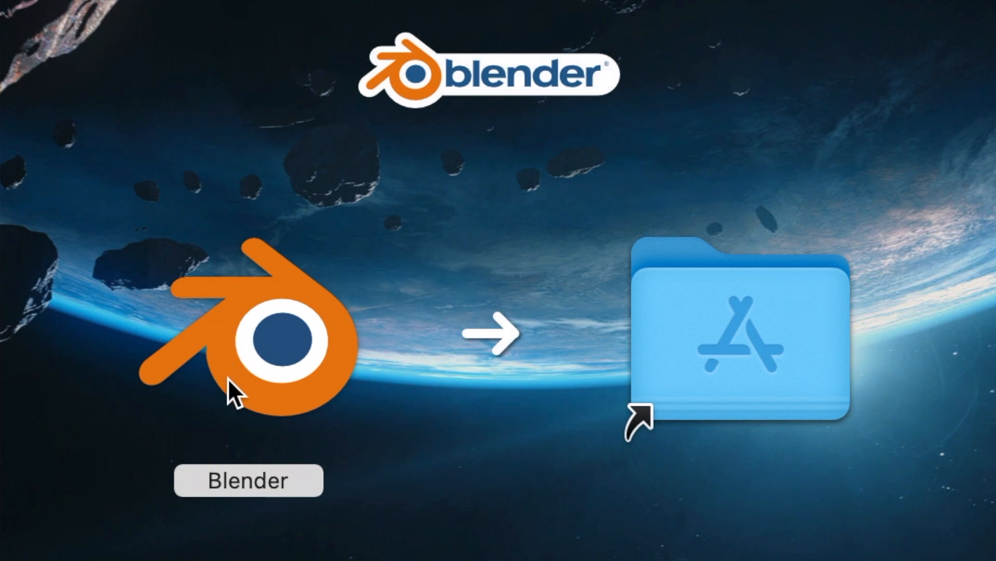
pyautogui.moveTo(272, 351); pyautogui.dragTo(705, 332)
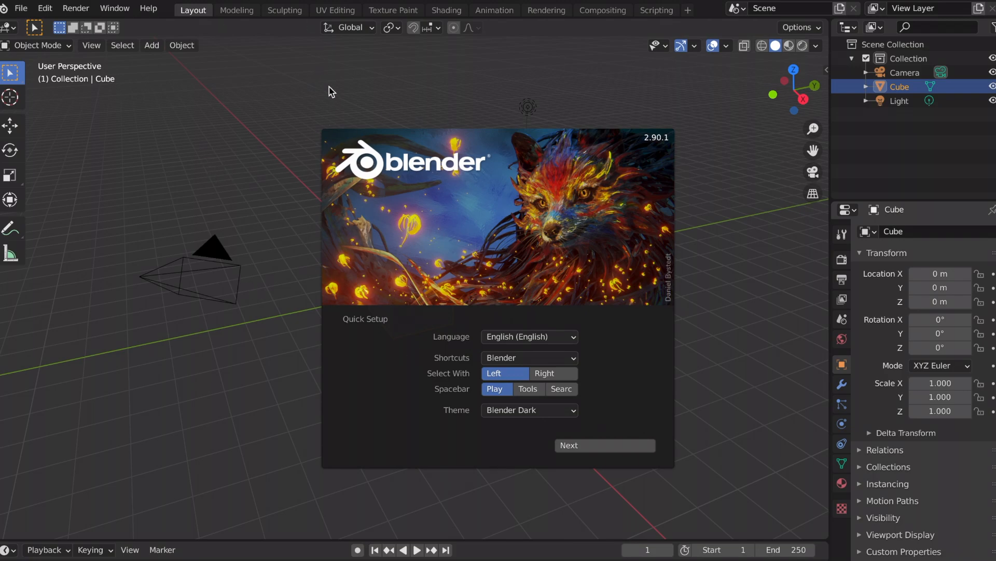
# - Dismiss the splash screen and open the saved character rig file
pyautogui.click(264, 148)
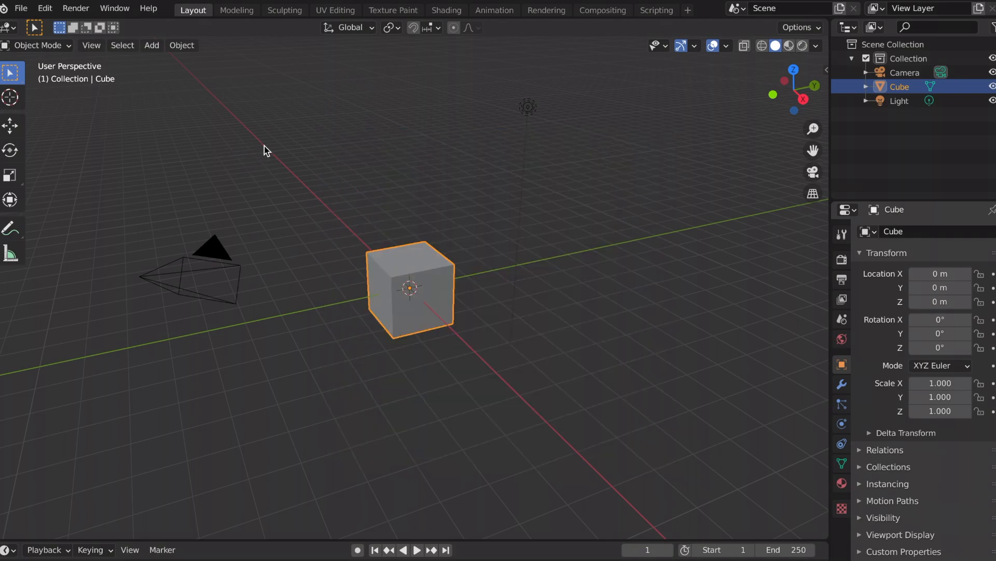
pyautogui.click(21, 9)
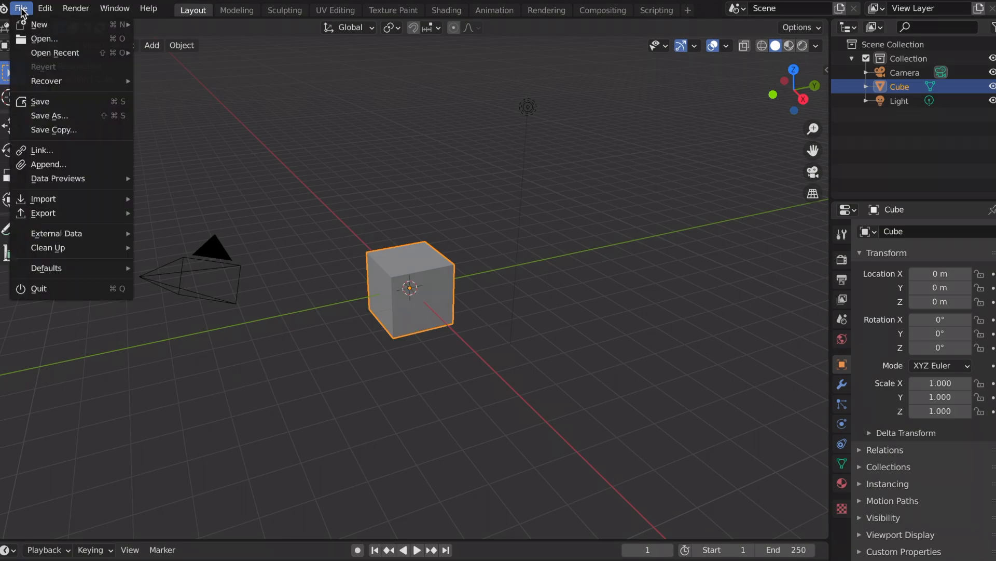
pyautogui.click(64, 40)
pyautogui.doubleClick(373, 215)
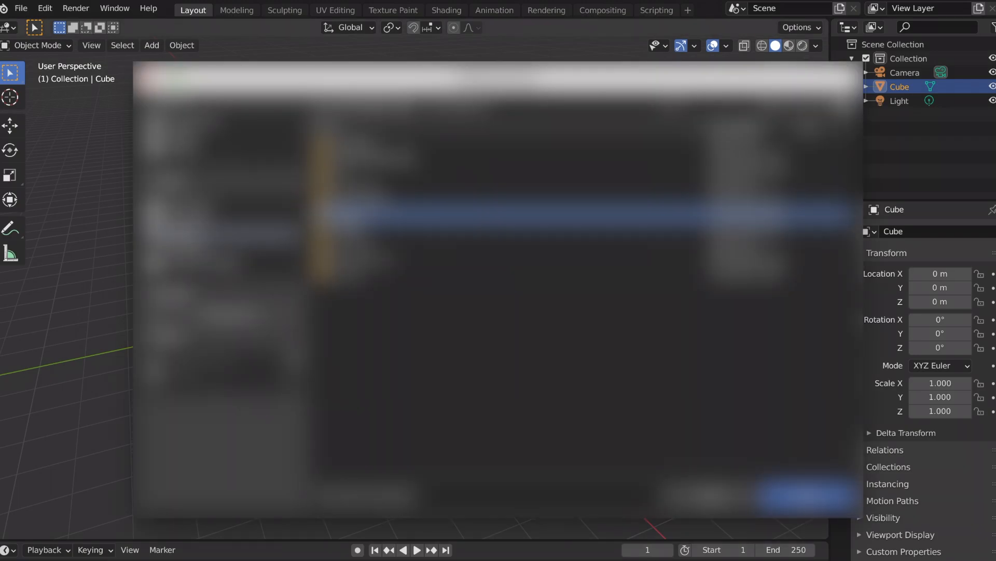
pyautogui.doubleClick(373, 229)
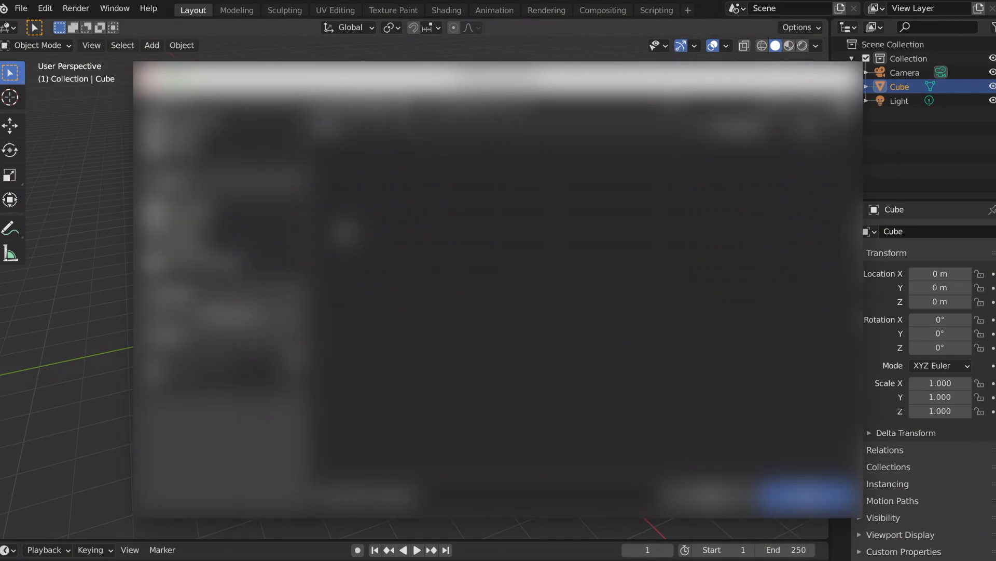
pyautogui.click(224, 233)
pyautogui.doubleClick(374, 243)
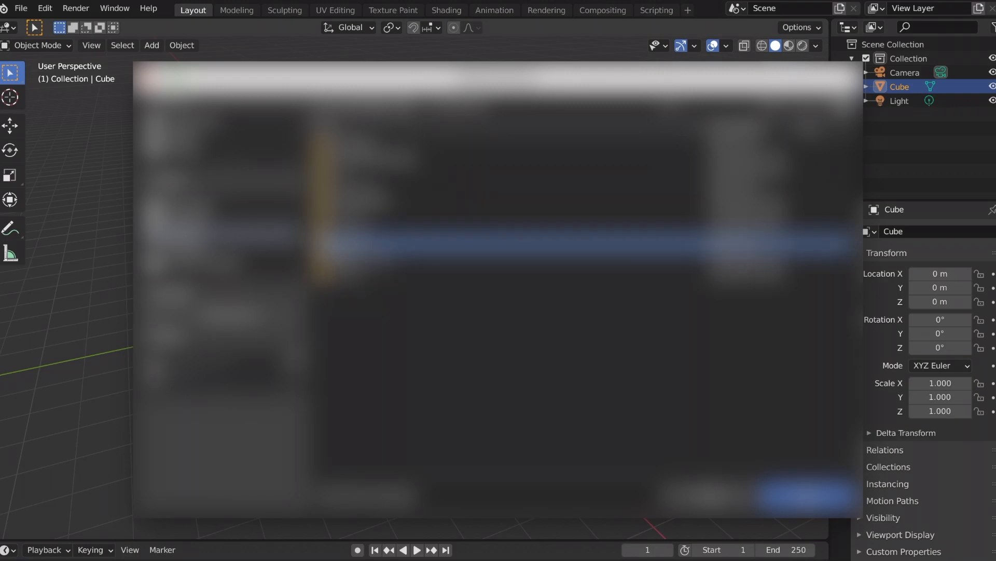
pyautogui.doubleClick(414, 300)
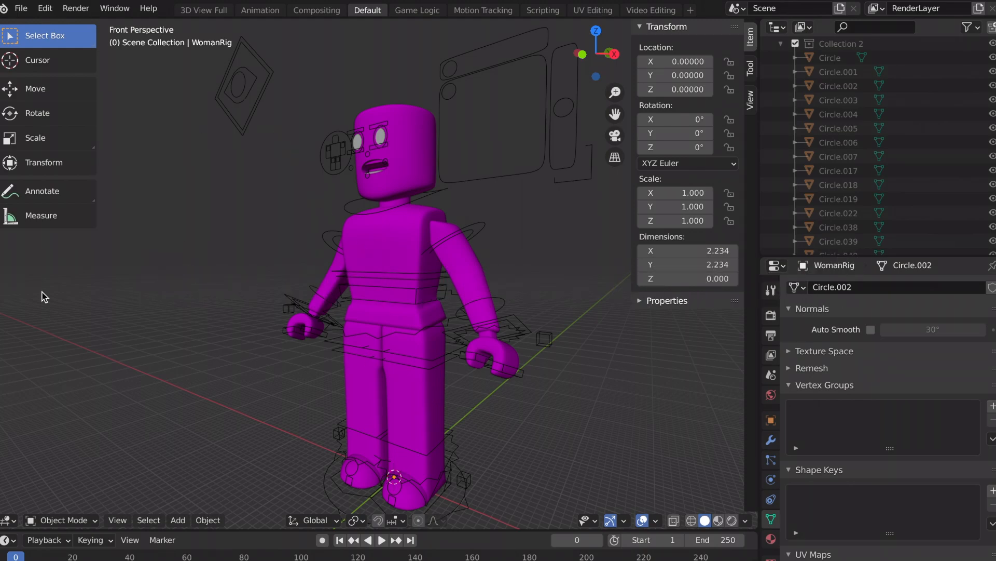
# - In the preferences, change the keymap preset to Blender 27X
pyautogui.click(22, 12)
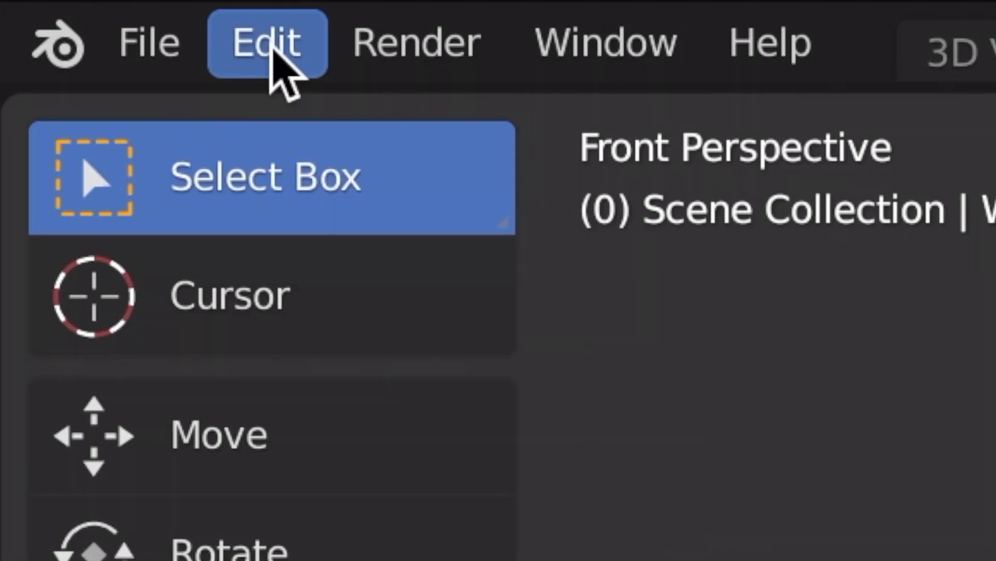
pyautogui.click(46, 9)
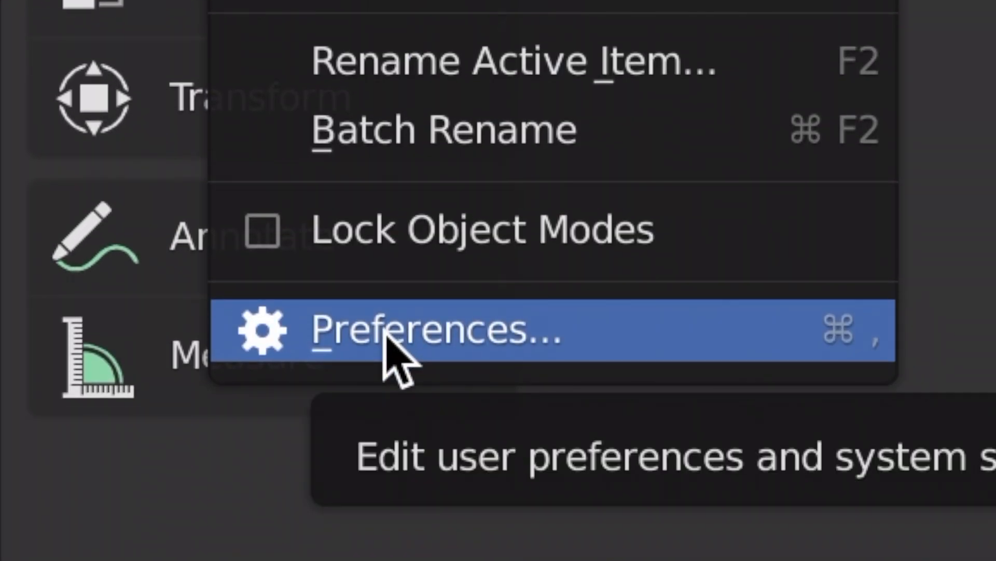
pyautogui.click(386, 333)
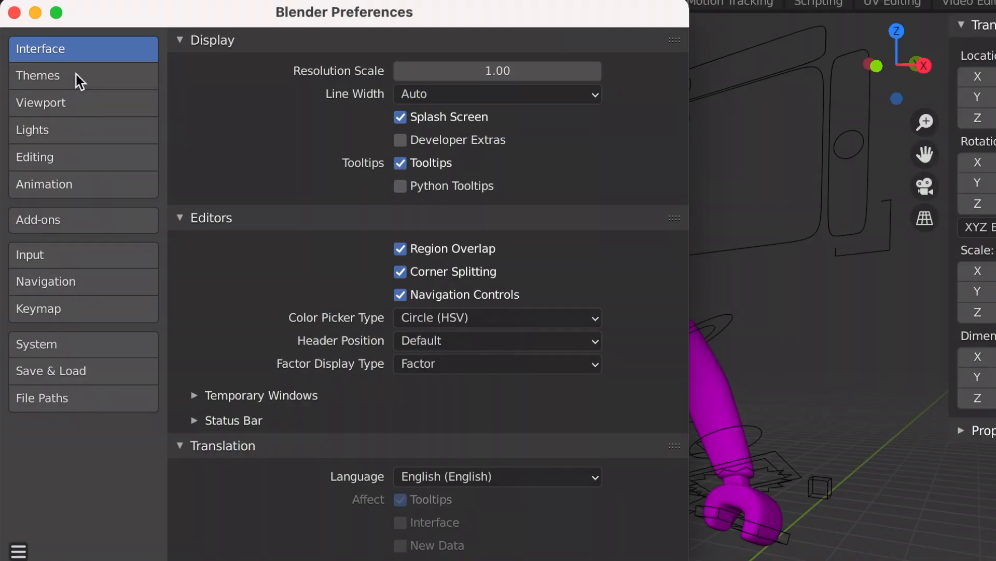
pyautogui.click(71, 314)
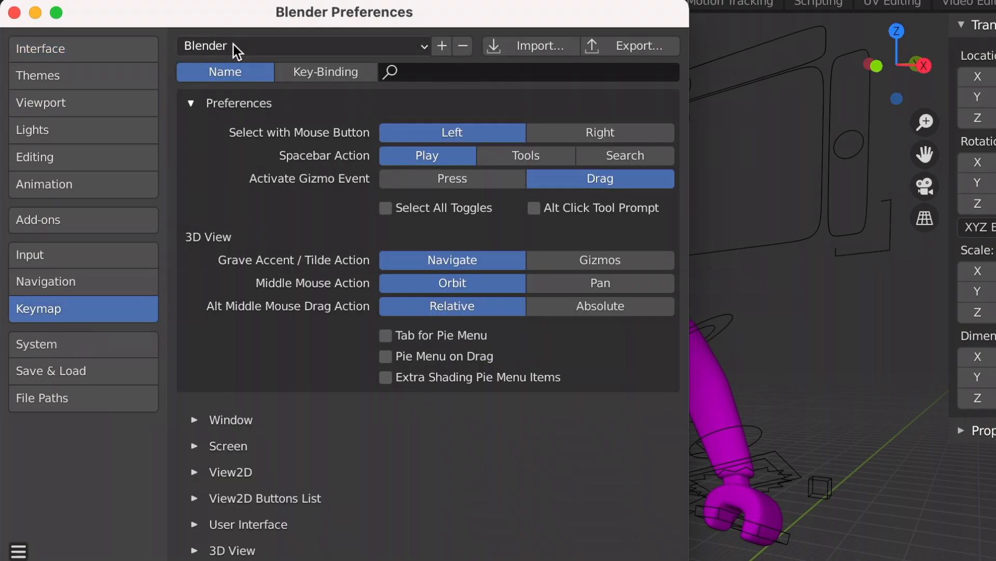
pyautogui.click(356, 51)
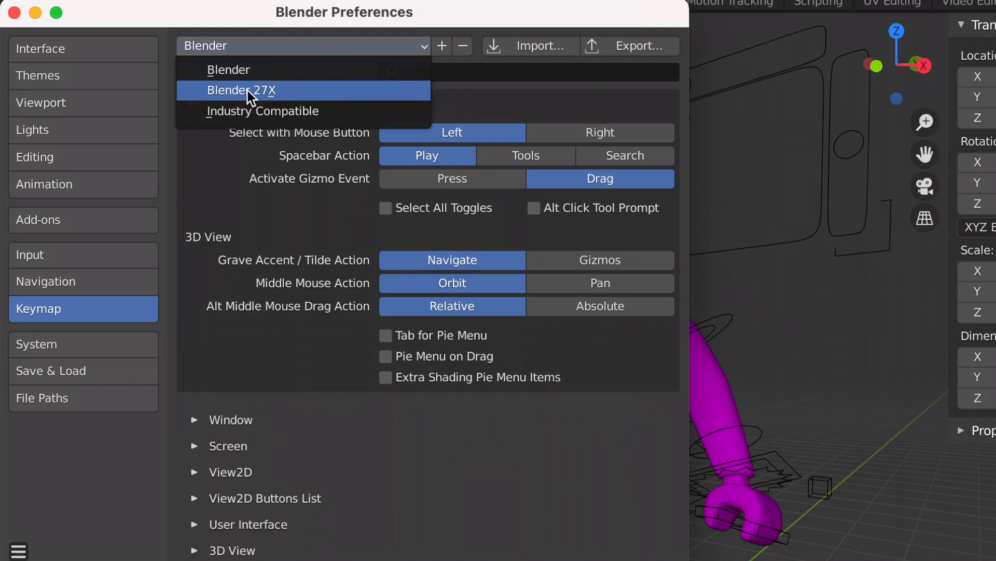
pyautogui.click(226, 91)
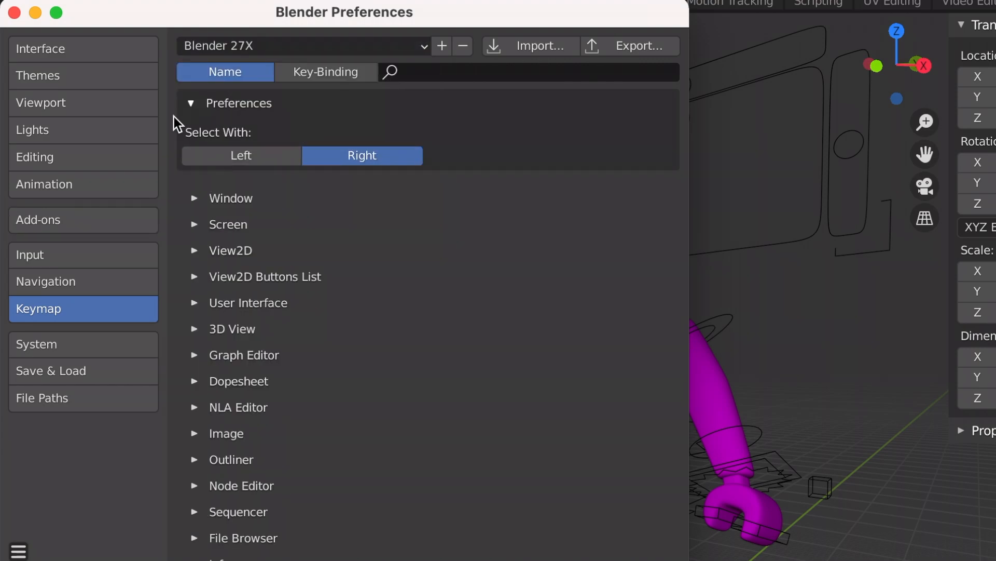
# - Save the preferences from the Interface section and close the preferences window
pyautogui.scroll(-10, 358, 229)
pyautogui.scroll(10, 318, 303)
pyautogui.click(90, 47)
pyautogui.click(19, 550)
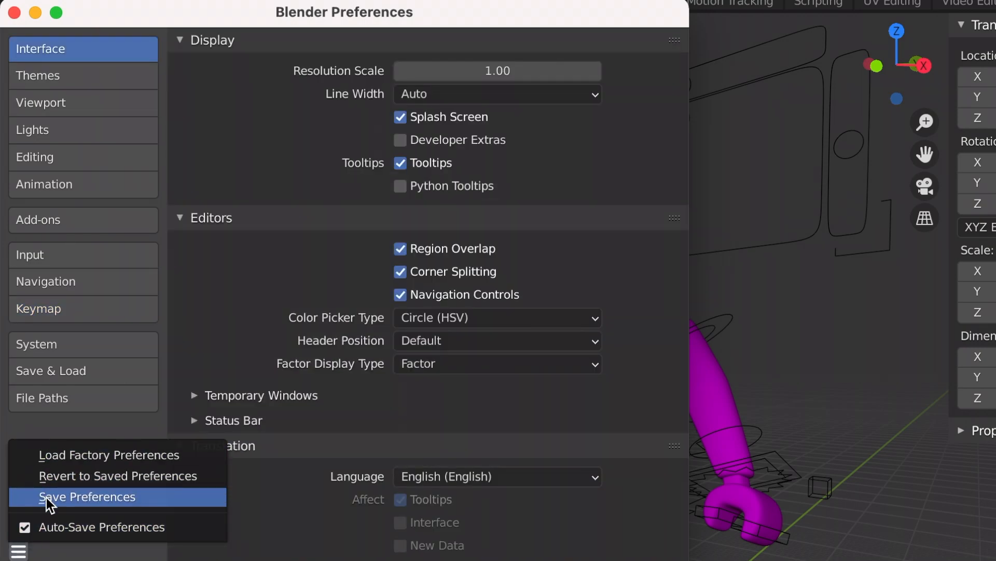
pyautogui.click(46, 497)
pyautogui.click(19, 552)
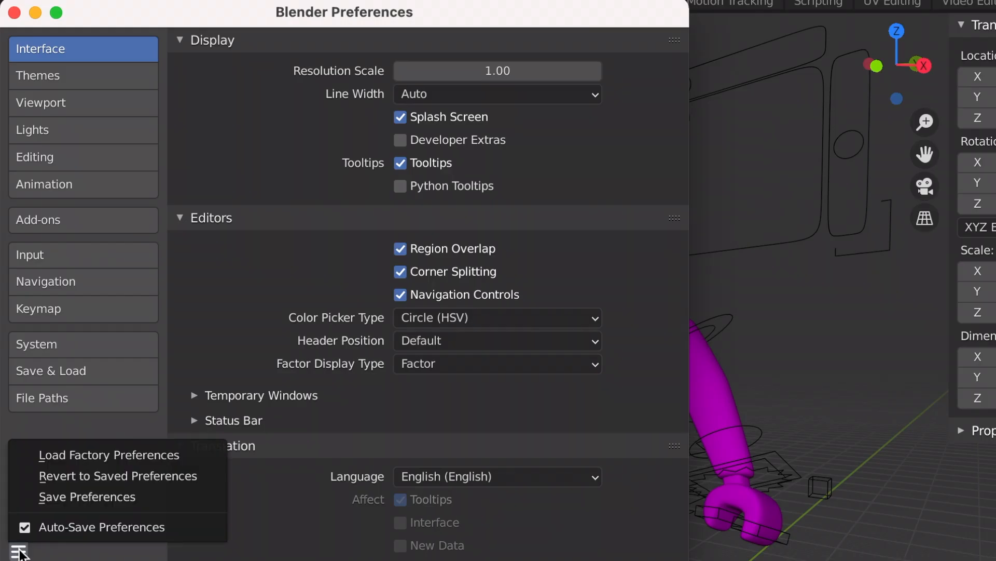
pyautogui.click(37, 503)
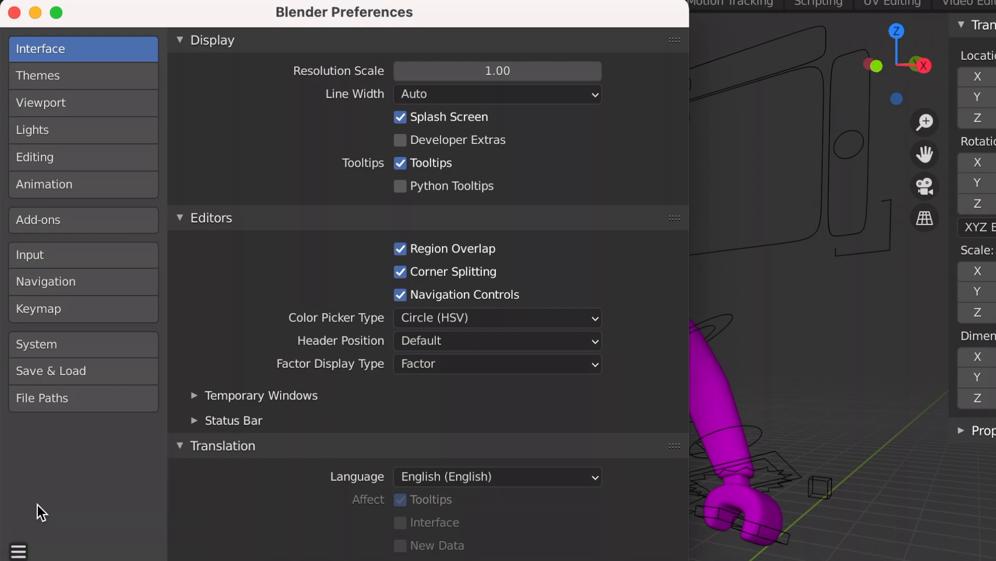
pyautogui.click(14, 13)
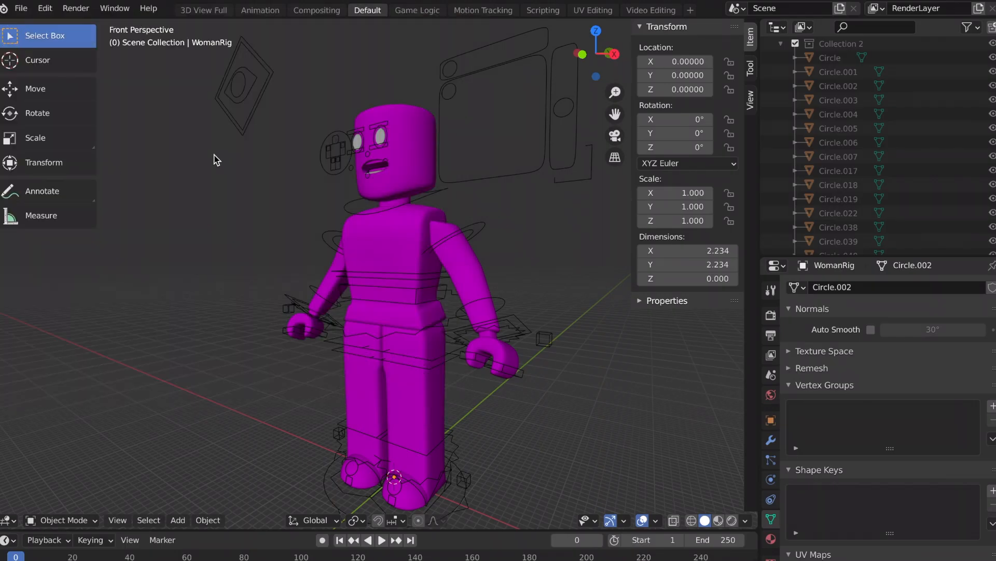
# - Select the character's head mesh, seen up close from the front
pyautogui.moveTo(375, 268); pyautogui.dragTo(420, 260, button='middle')
pyautogui.scroll(2, 375, 273)
pyautogui.keyDown('shift'); pyautogui.scroll(5, 375, 272); pyautogui.keyUp('shift')
pyautogui.keyDown('shift'); pyautogui.hscroll(3, 375, 273); pyautogui.keyUp('shift')
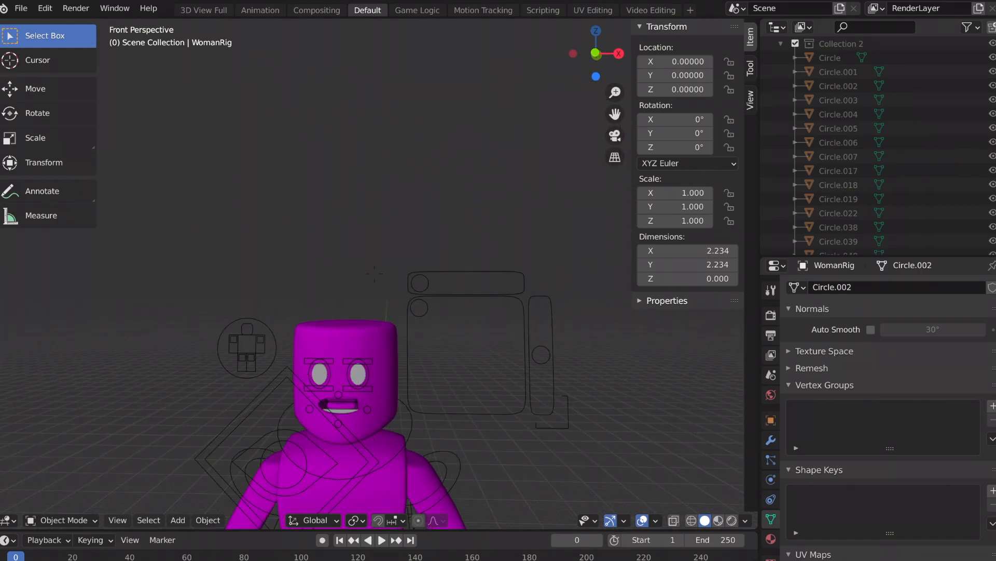
pyautogui.scroll(3, 375, 272)
pyautogui.keyDown('shift'); pyautogui.scroll(-3, 375, 273); pyautogui.keyUp('shift')
pyautogui.scroll(-3, 374, 273)
pyautogui.keyDown('shift'); pyautogui.scroll(-3, 375, 272); pyautogui.keyUp('shift')
pyautogui.scroll(6, 375, 273)
pyautogui.keyDown('shift'); pyautogui.scroll(4, 375, 272); pyautogui.keyUp('shift')
pyautogui.click(364, 273)
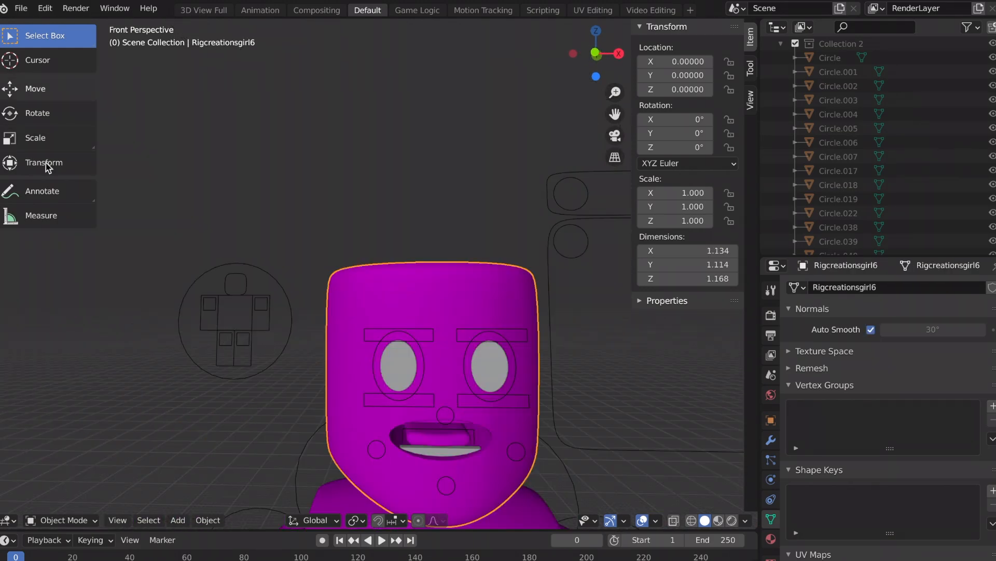
# - Try the Move and Rotate tools, return to Select Box, and deselect the head with an empty box selection
pyautogui.click(44, 92)
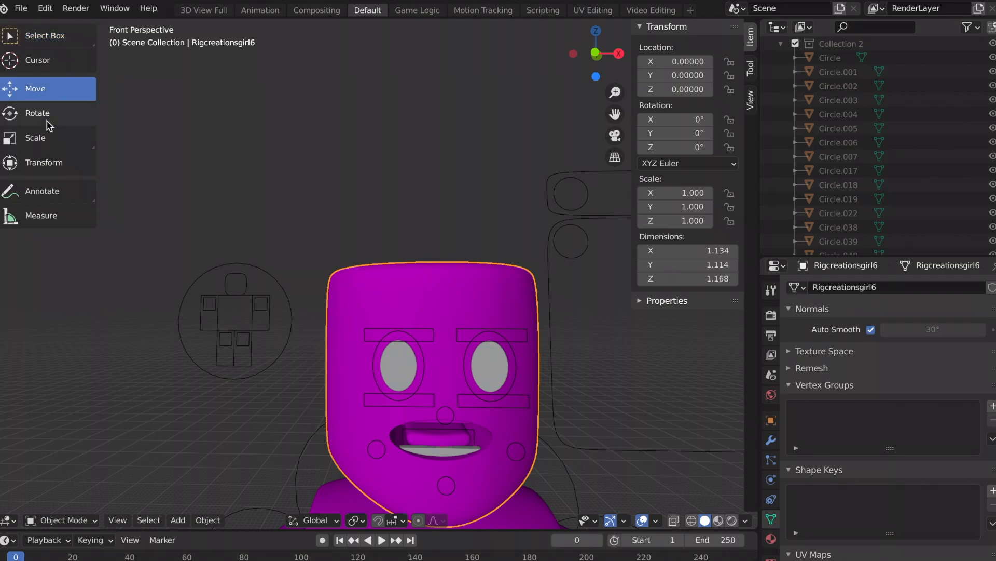
pyautogui.click(49, 114)
pyautogui.click(54, 93)
pyautogui.click(47, 44)
pyautogui.moveTo(242, 80); pyautogui.dragTo(343, 110)
pyautogui.moveTo(195, 74); pyautogui.dragTo(481, 189)
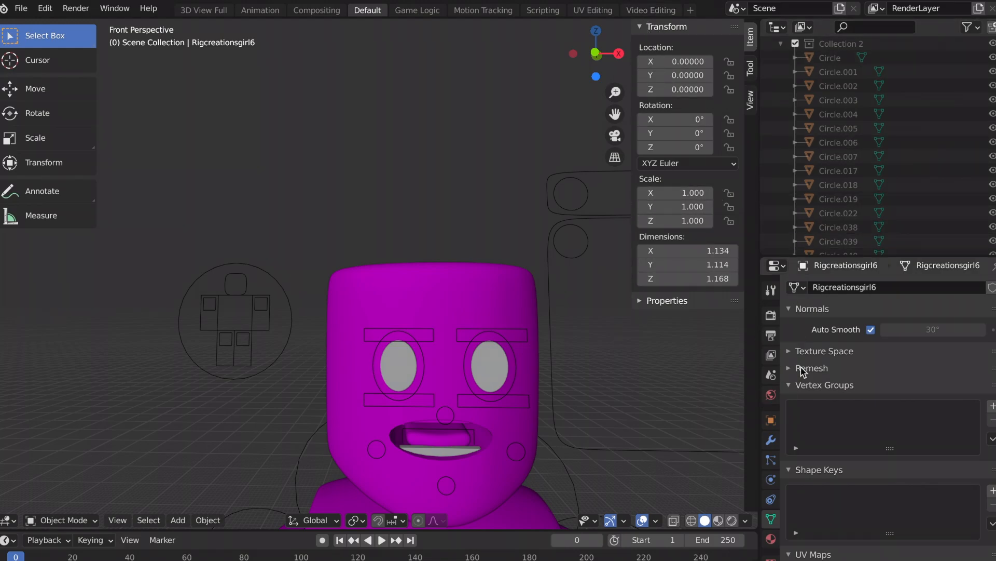
# - Show the render properties and add a camera to the scene
pyautogui.click(771, 315)
pyautogui.hotkey('shift', 'a')
pyautogui.click(284, 521)
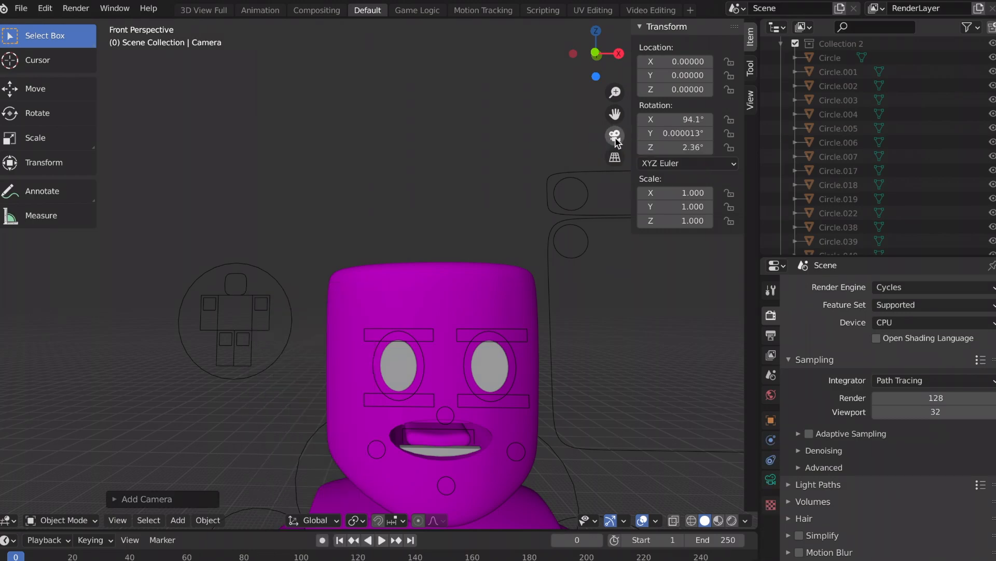
# - Look through the new camera and fly it to about X 0.28, Y -6.91, Z 4.42, framing the character's head and upper body
pyautogui.click(615, 136)
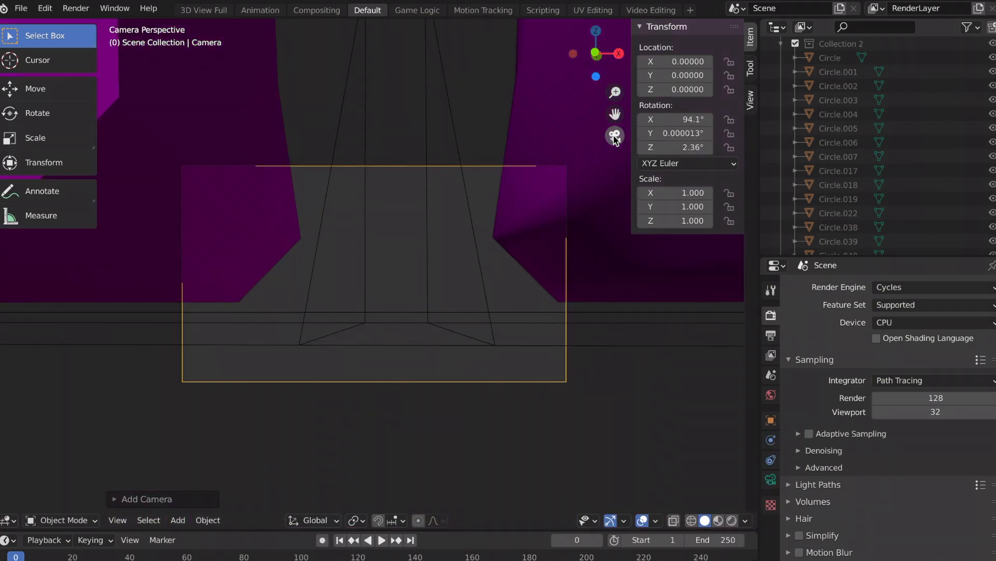
pyautogui.hotkey('shift', '`')
pyautogui.press('s')
pyautogui.press('e')
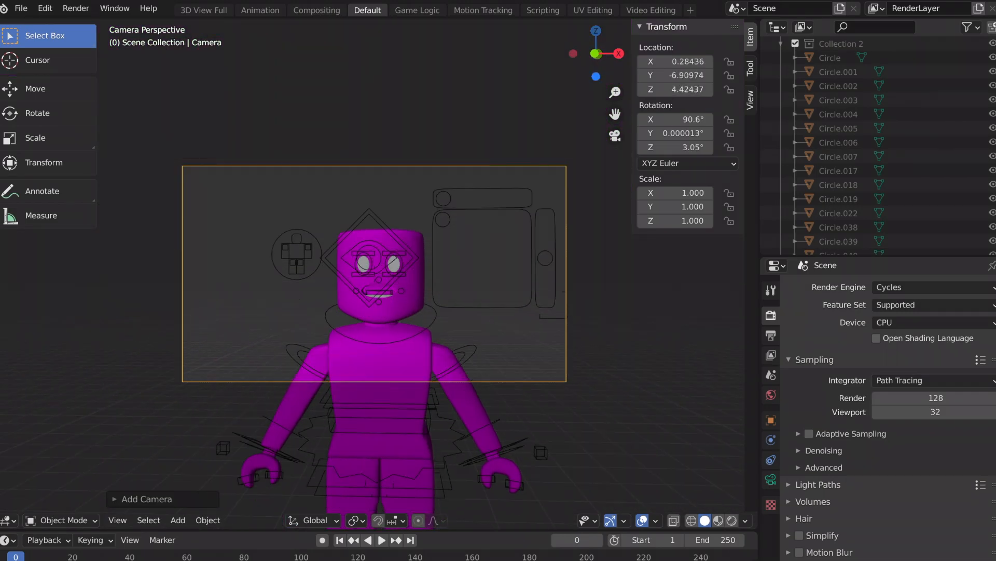
pyautogui.click(374, 273)
# - Keep Cycles as the render engine and enable denoising for both render and viewport
pyautogui.click(815, 63)
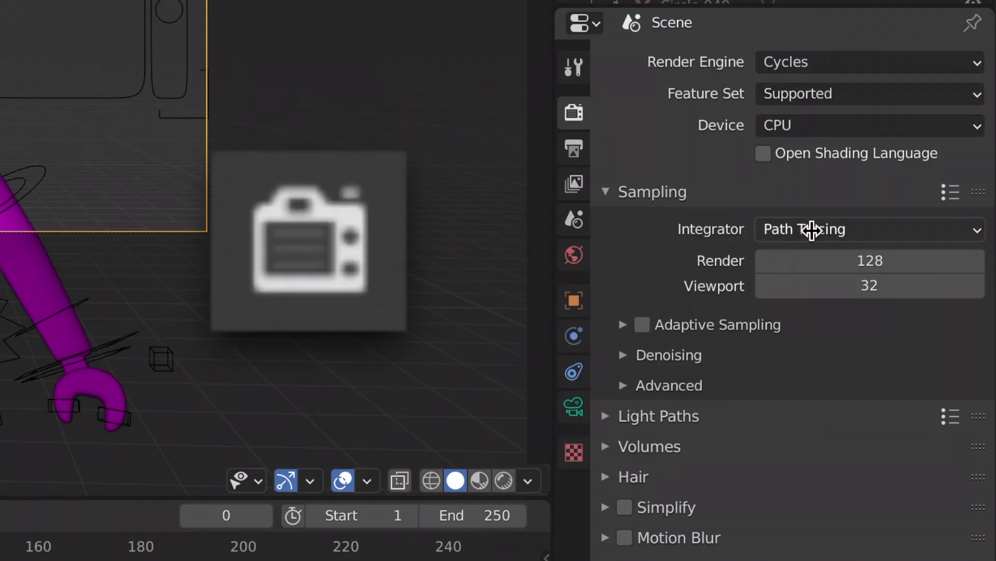
pyautogui.click(803, 62)
pyautogui.click(775, 68)
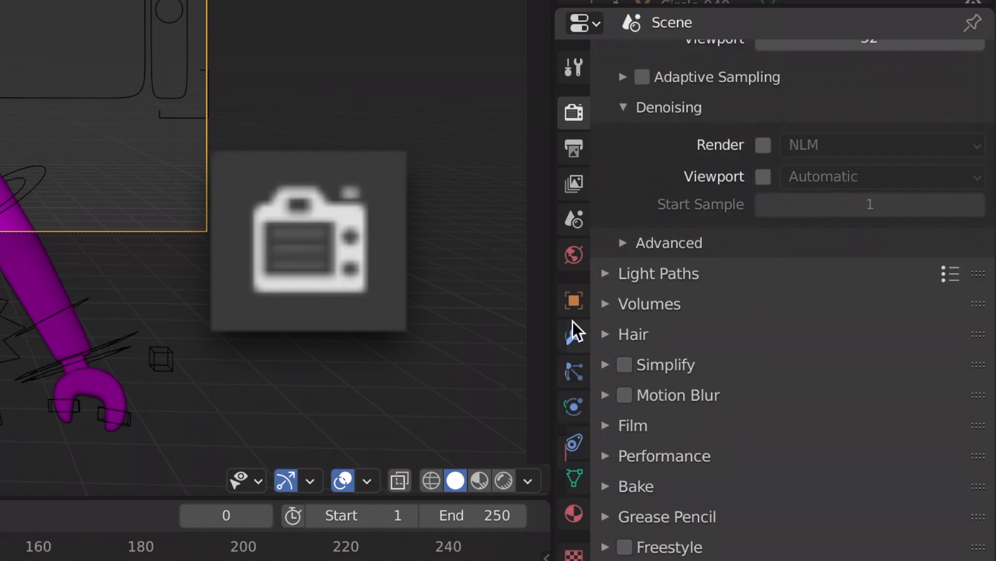
pyautogui.scroll(8, 725, 299)
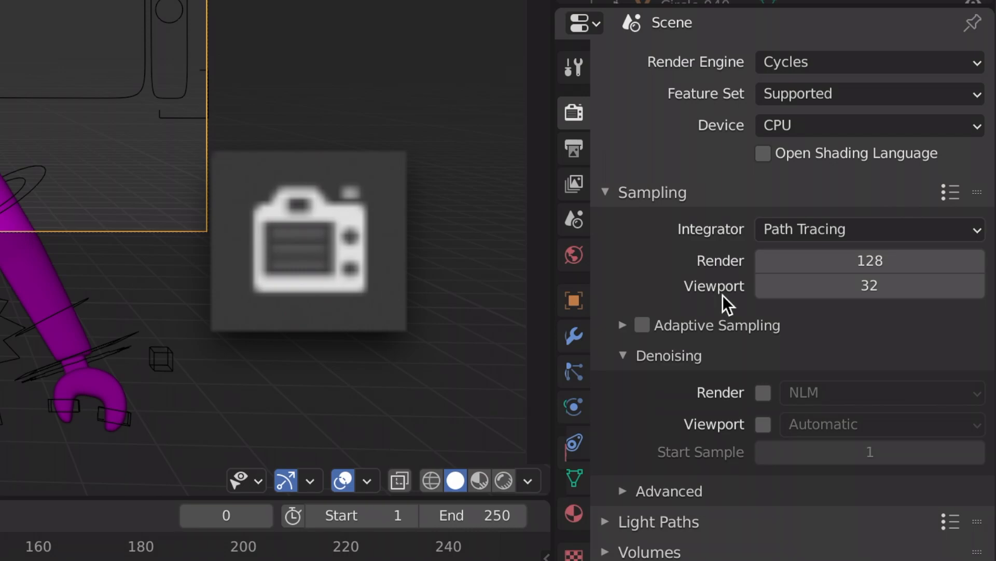
pyautogui.click(622, 355)
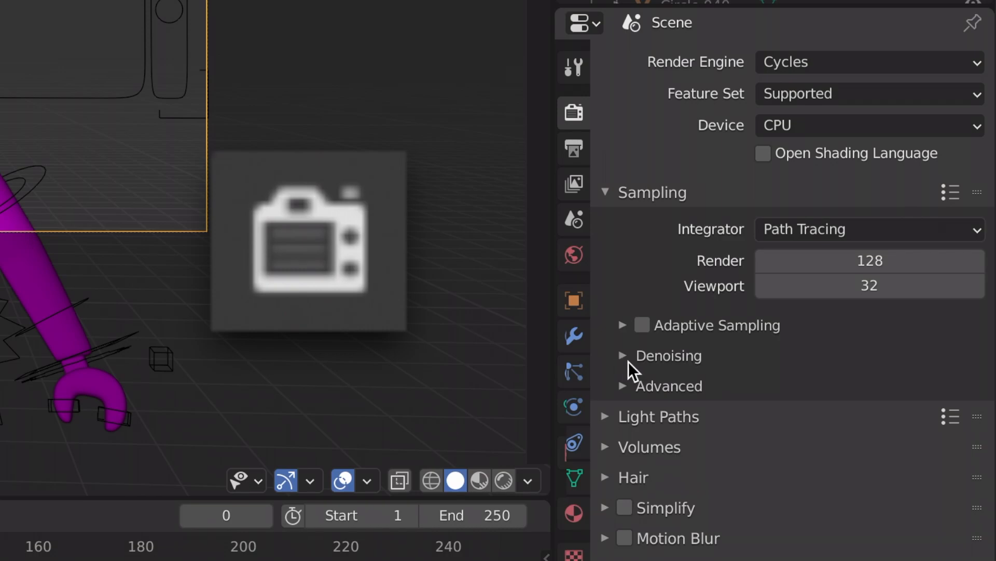
pyautogui.click(625, 358)
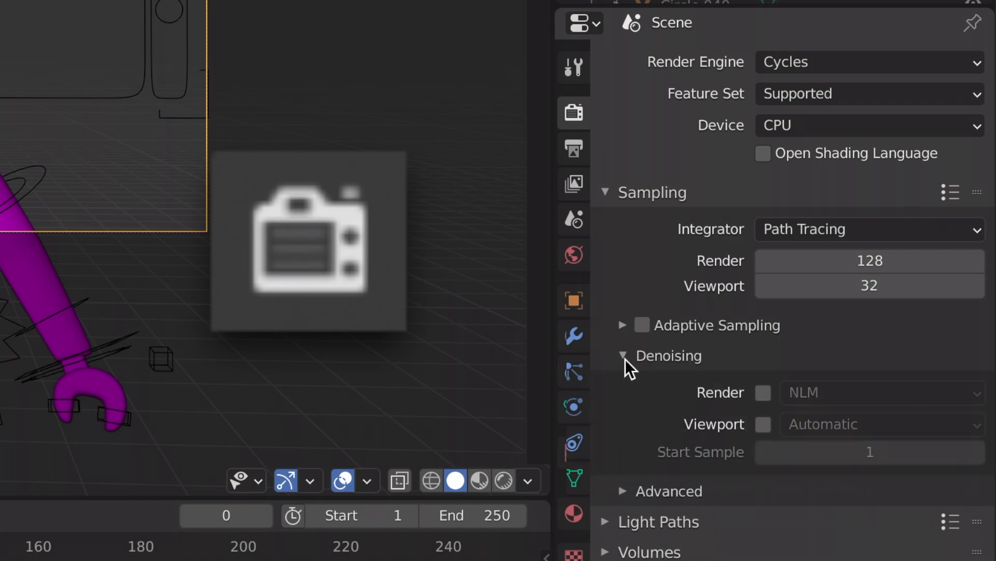
pyautogui.click(763, 394)
pyautogui.click(763, 426)
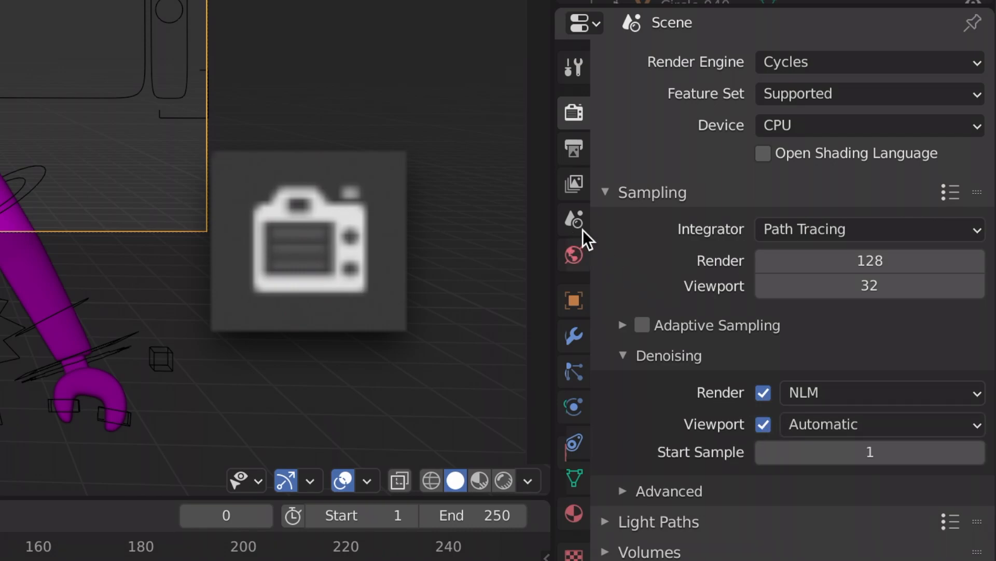
# - Set the scene's output resolution to 2000 px for both X and Y
pyautogui.click(576, 183)
pyautogui.scroll(-1, 760, 396)
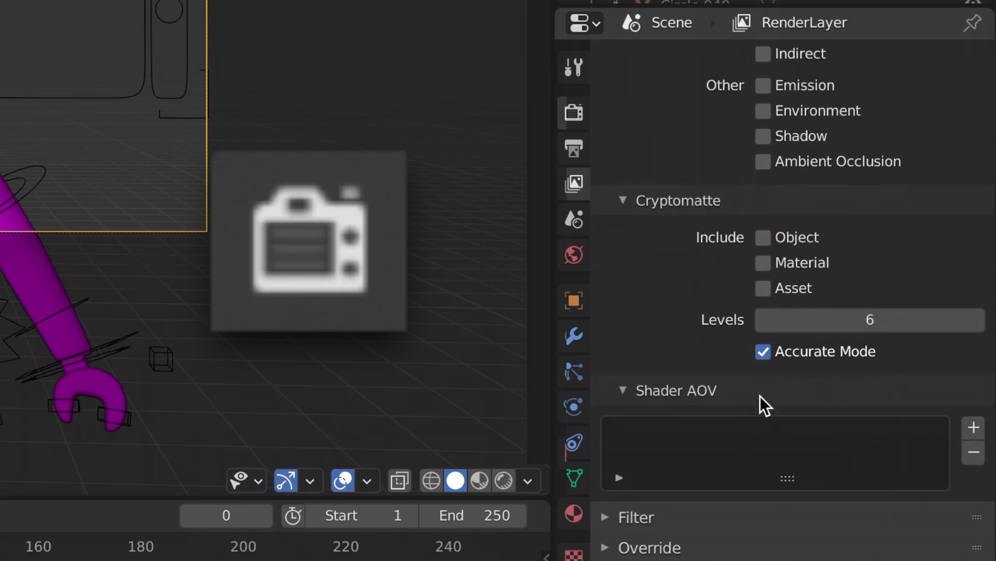
pyautogui.click(573, 149)
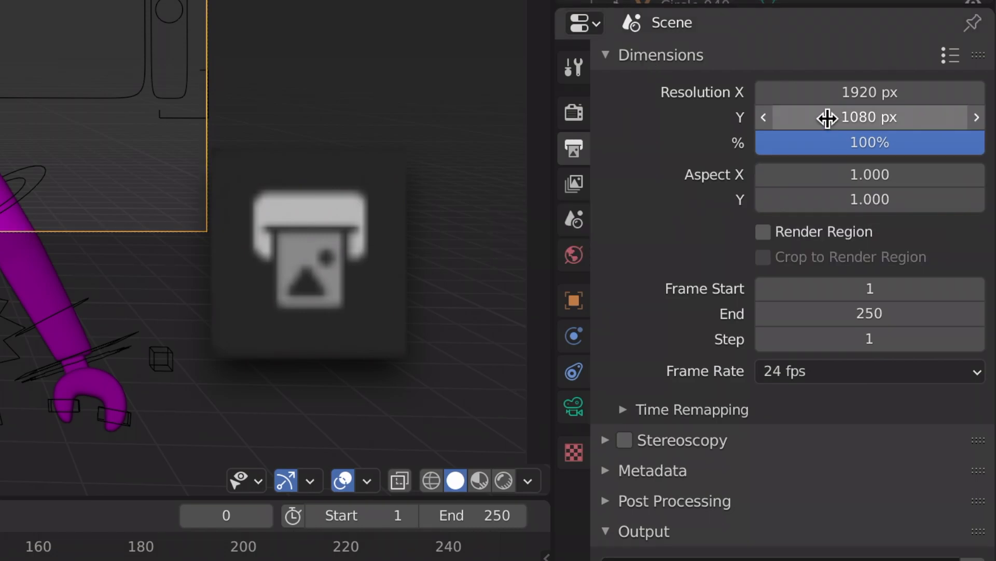
pyautogui.click(835, 107)
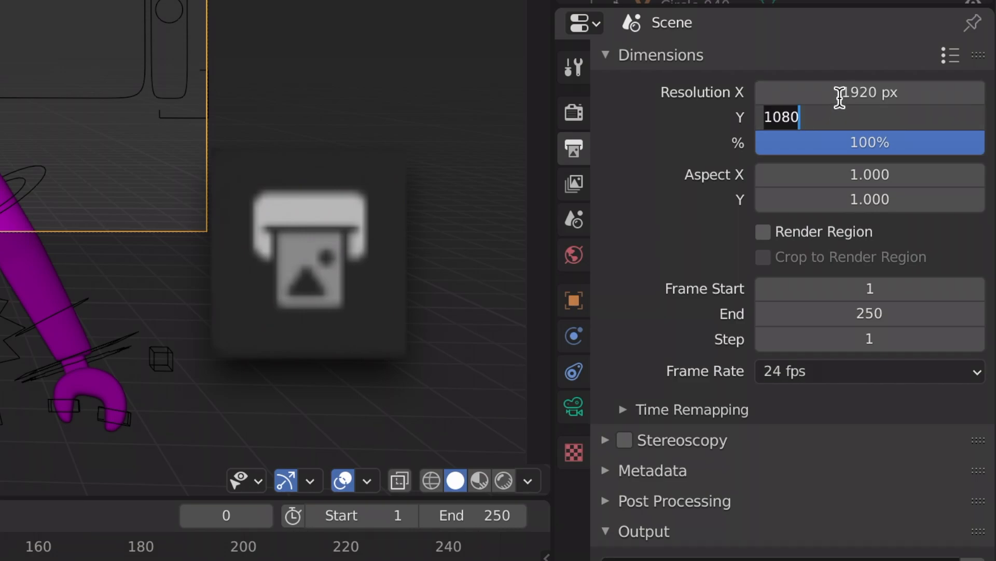
pyautogui.click(838, 94)
pyautogui.click(841, 94)
pyautogui.write('2000')
pyautogui.press('Return')
pyautogui.click(844, 119)
pyautogui.write('2000')
pyautogui.press('Return')
pyautogui.scroll(-5, 802, 446)
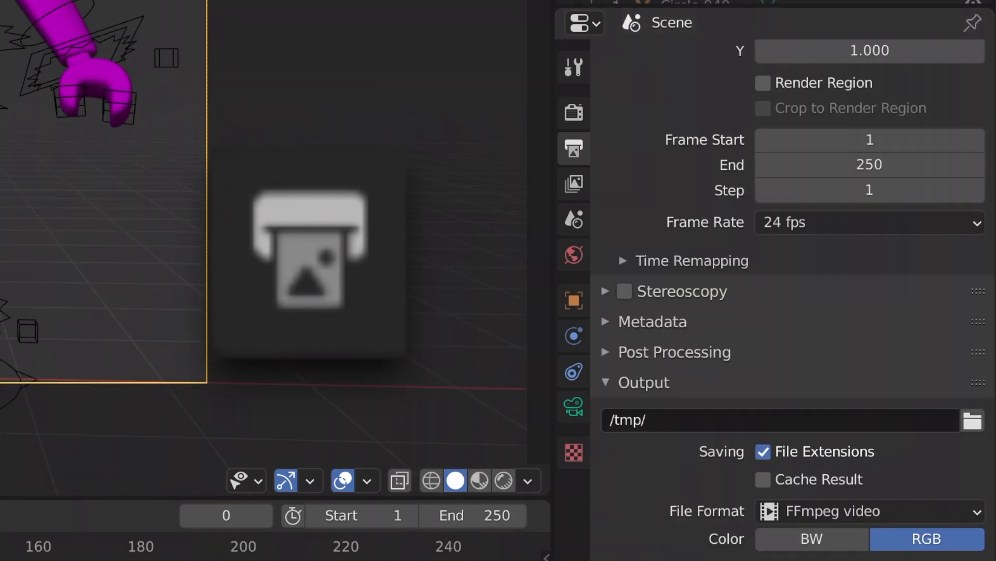
# - Enable ambient occlusion for the world and turn on nodes for its surface
pyautogui.click(574, 255)
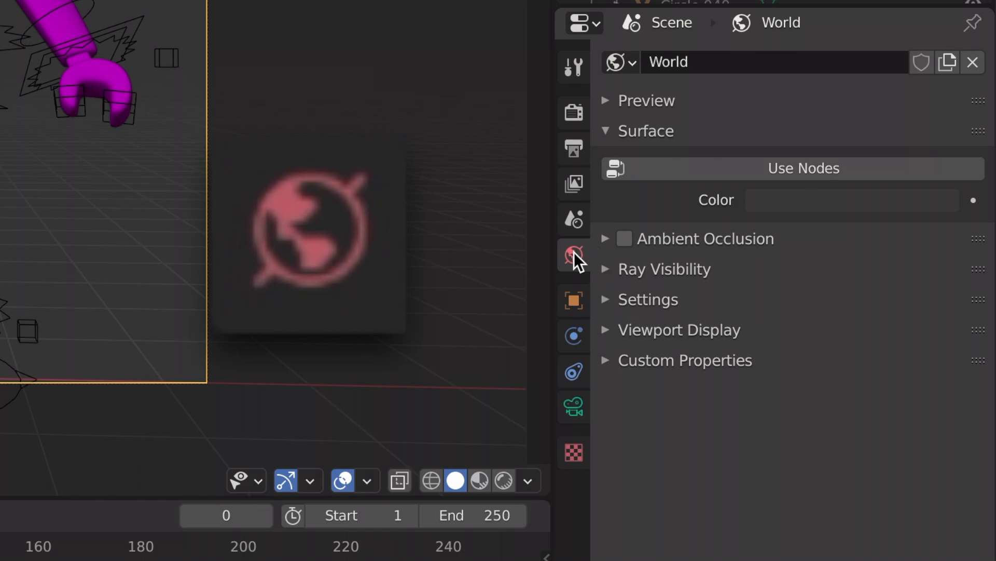
pyautogui.click(624, 240)
pyautogui.click(609, 264)
pyautogui.click(611, 245)
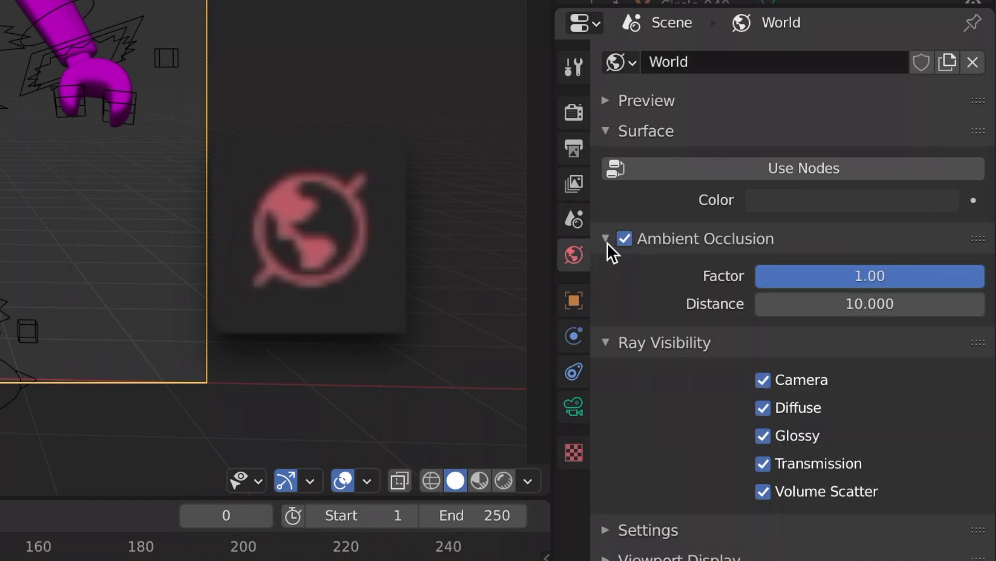
pyautogui.click(607, 242)
pyautogui.click(611, 267)
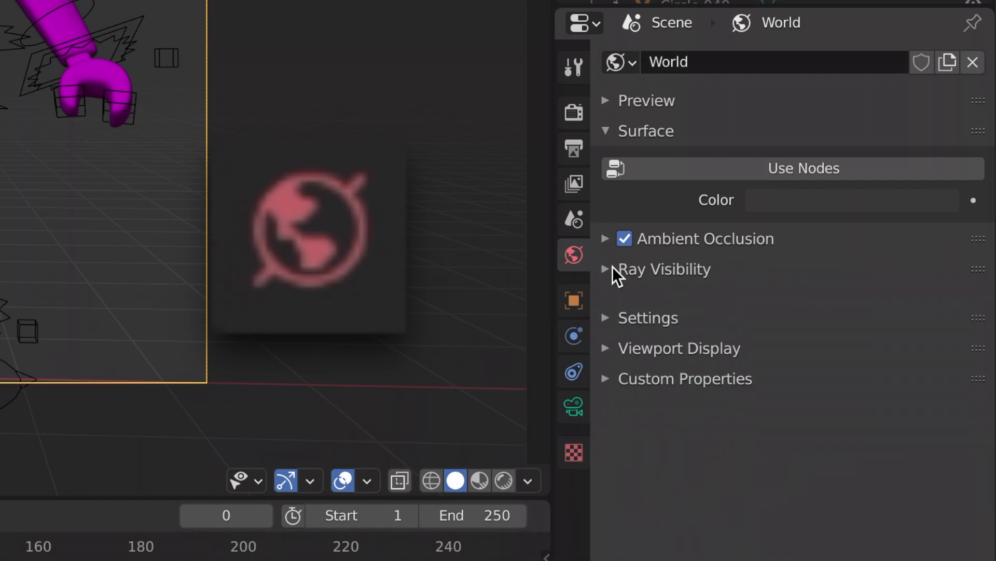
pyautogui.click(750, 171)
pyautogui.click(971, 214)
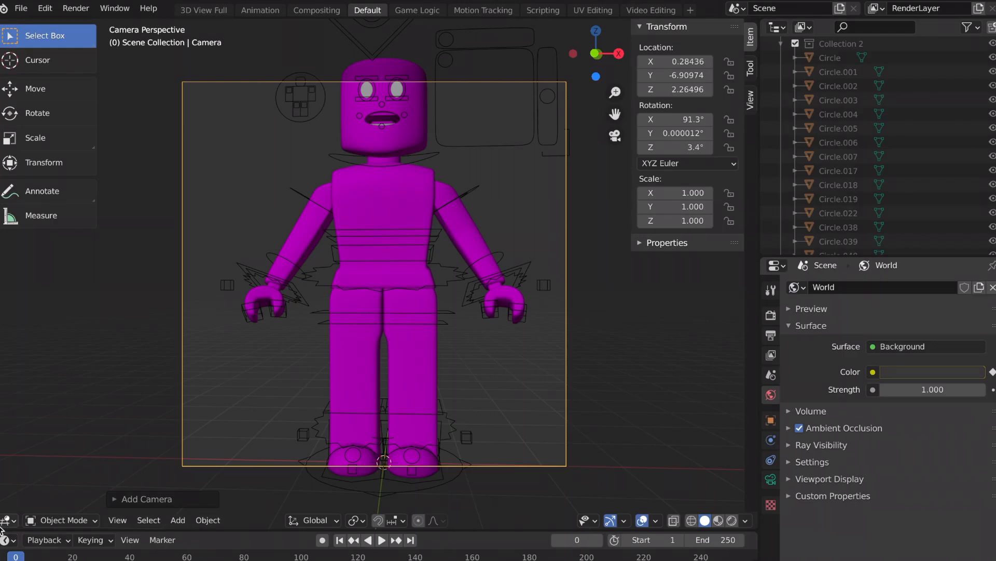
# - Select the torso, split the 3D viewport into two stacked areas and turn the upper one into a Shader Editor
pyautogui.click(8, 520)
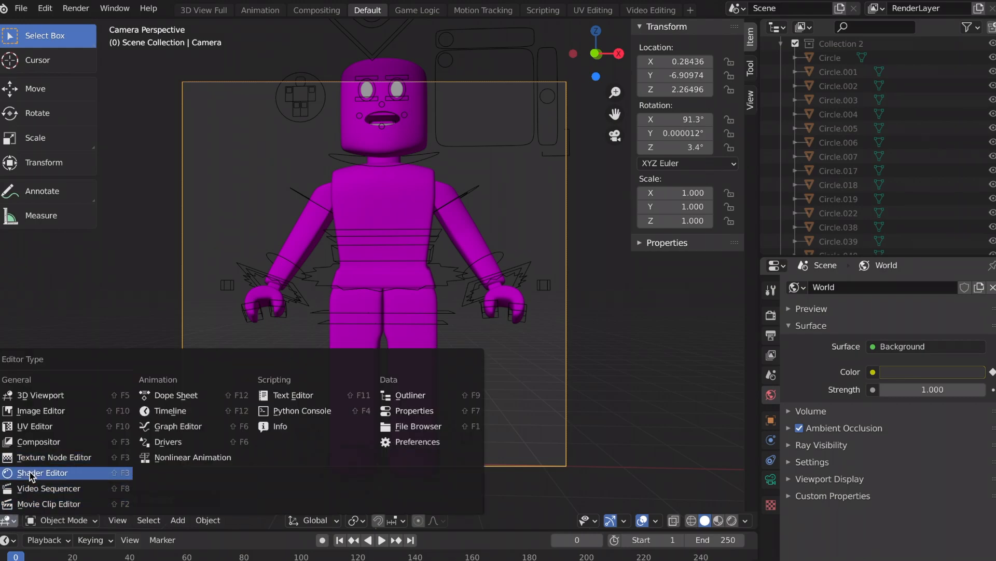
pyautogui.click(408, 138)
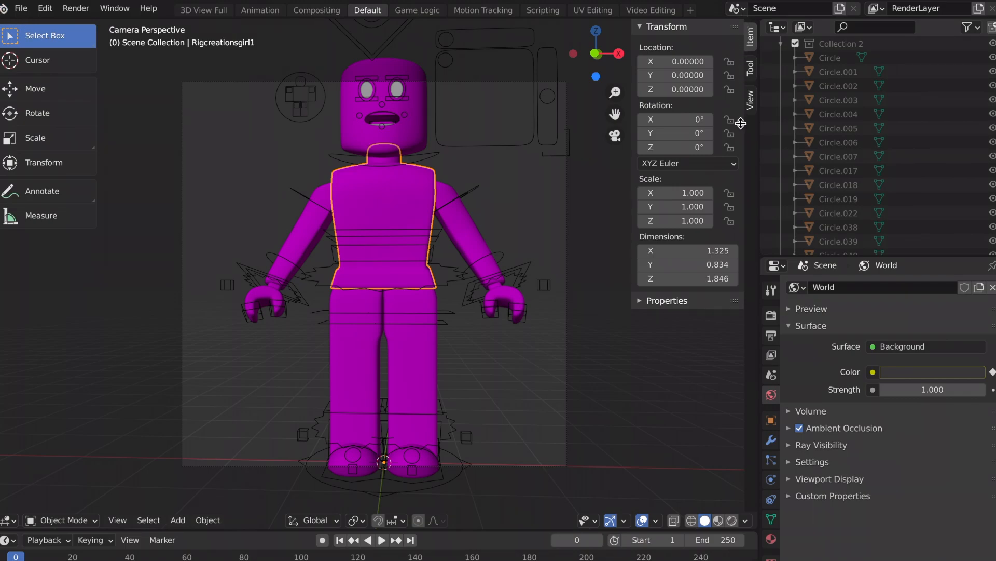
pyautogui.moveTo(741, 23); pyautogui.dragTo(648, 120)
pyautogui.moveTo(604, 54); pyautogui.dragTo(618, 62)
pyautogui.click(615, 135)
pyautogui.moveTo(15, 202); pyautogui.dragTo(15, 337)
pyautogui.click(9, 328)
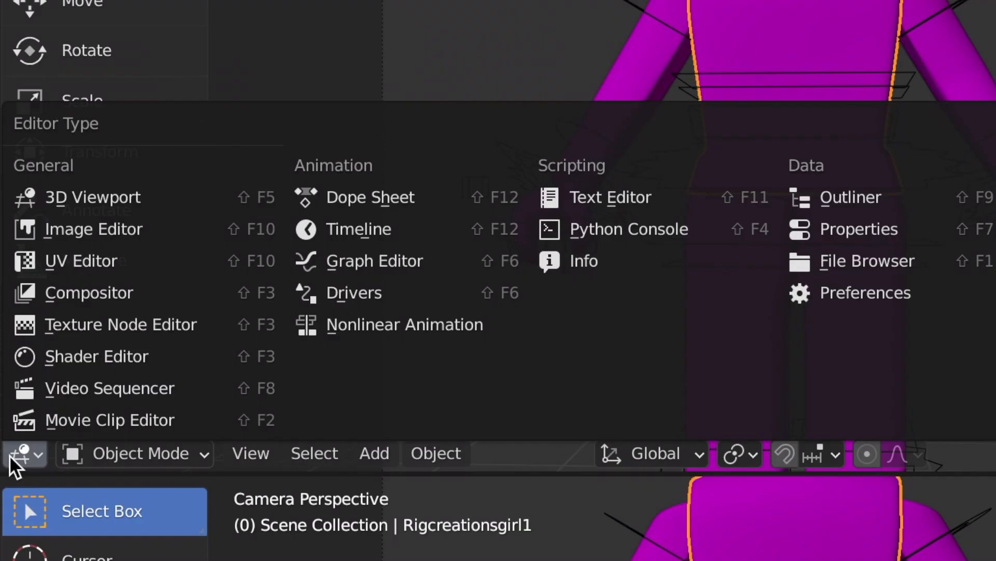
pyautogui.click(28, 286)
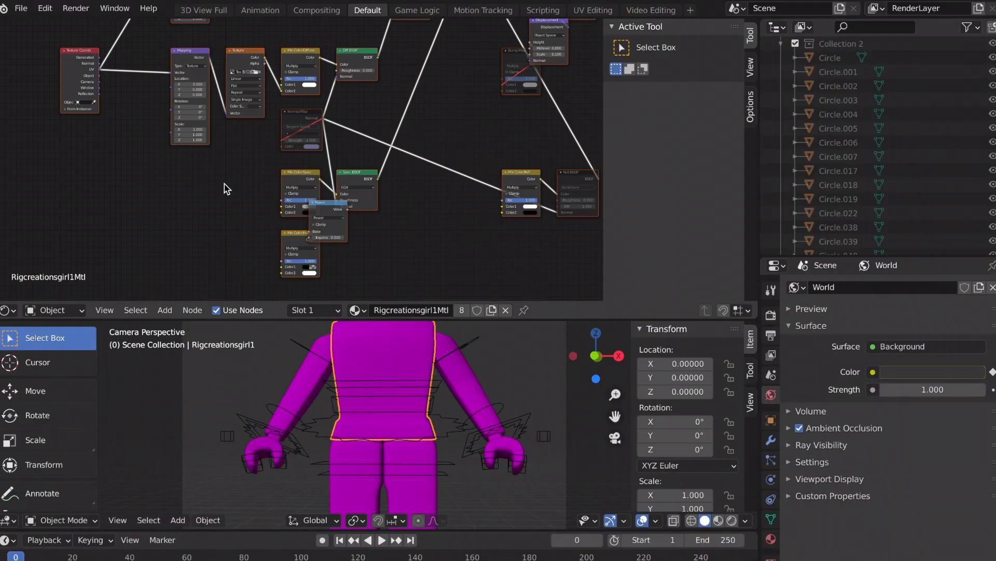
# - Load the outfit texture image into the image texture node of the torso material Rigcreationsgirl1Mtl
pyautogui.scroll(6, 225, 187)
pyautogui.keyDown('shift'); pyautogui.scroll(12, 224, 184); pyautogui.keyUp('shift')
pyautogui.keyDown('shift'); pyautogui.scroll(-3, 300, 225); pyautogui.keyUp('shift')
pyautogui.keyDown('shift'); pyautogui.scroll(-8, 300, 225); pyautogui.keyUp('shift')
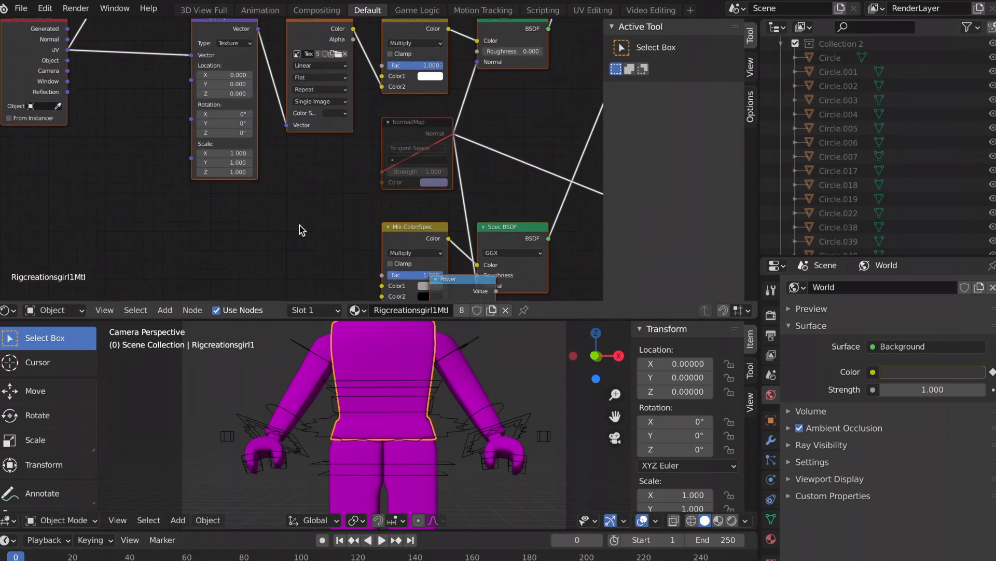
pyautogui.keyDown('shift'); pyautogui.scroll(1, 300, 225); pyautogui.keyUp('shift')
pyautogui.scroll(3, 300, 226)
pyautogui.moveTo(300, 225); pyautogui.dragTo(275, 286, button='middle')
pyautogui.click(316, 110)
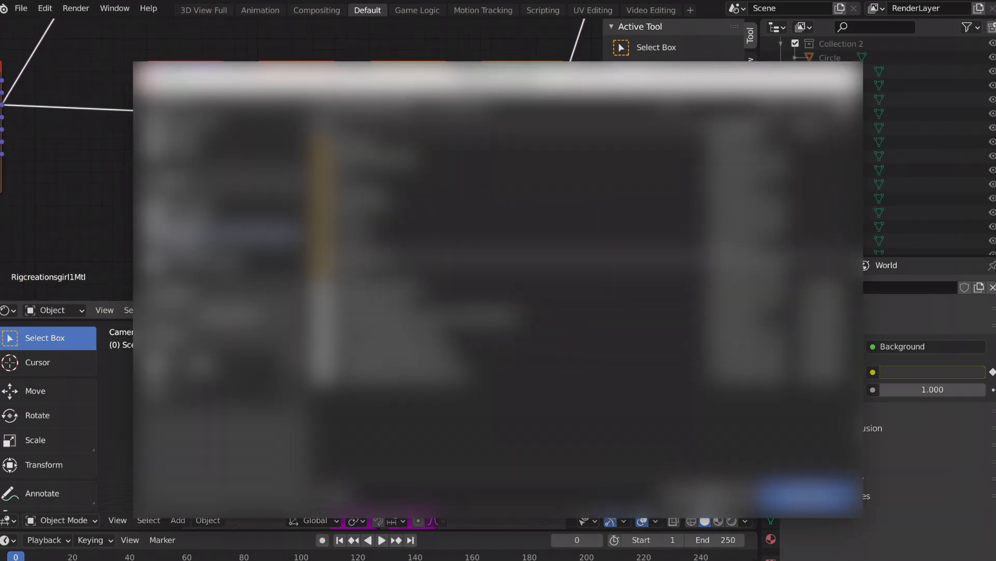
pyautogui.click(210, 368)
pyautogui.doubleClick(374, 215)
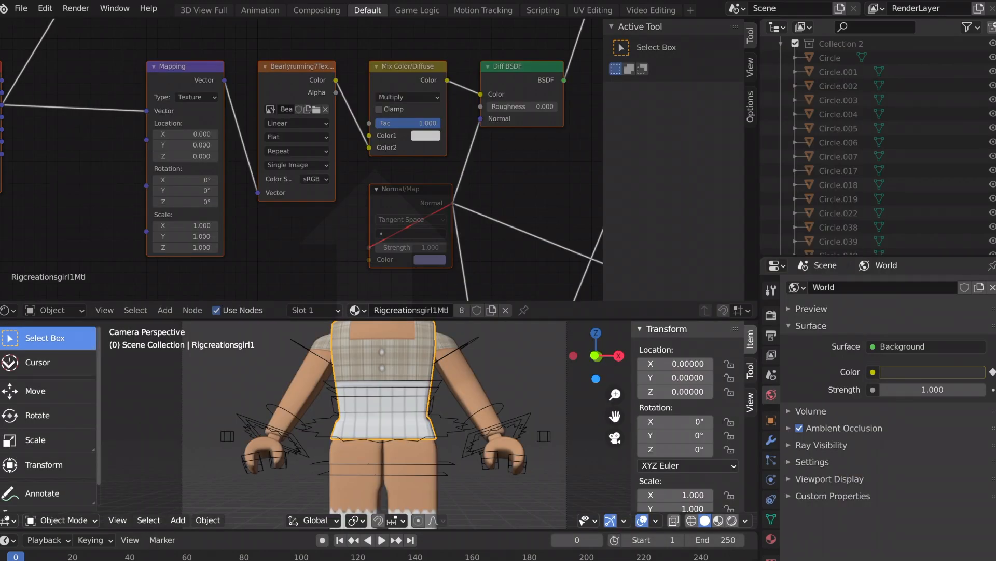
# - Merge the Shader Editor area back into a single 3D viewport and select the character's head
pyautogui.moveTo(8, 364); pyautogui.dragTo(204, 272)
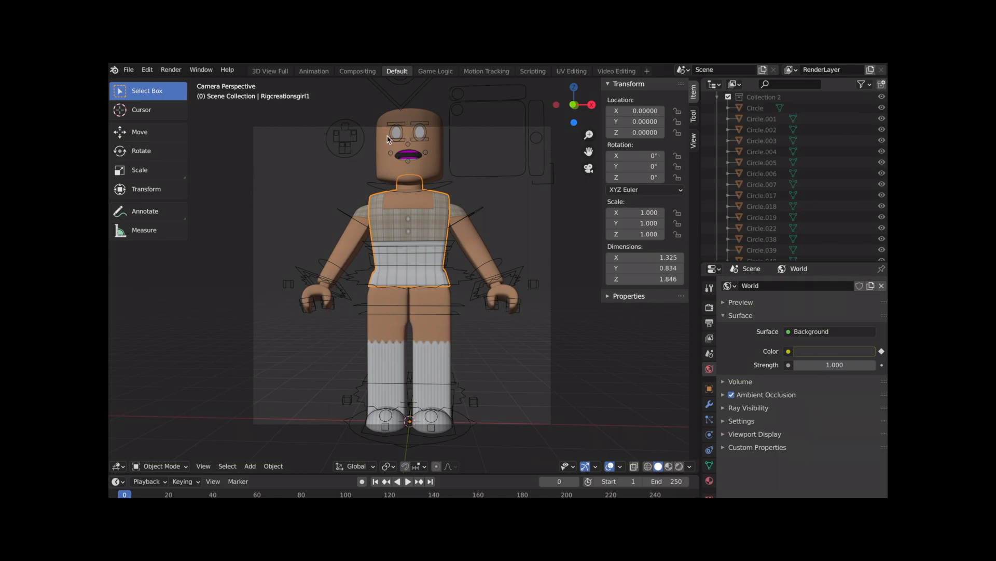
pyautogui.click(360, 94)
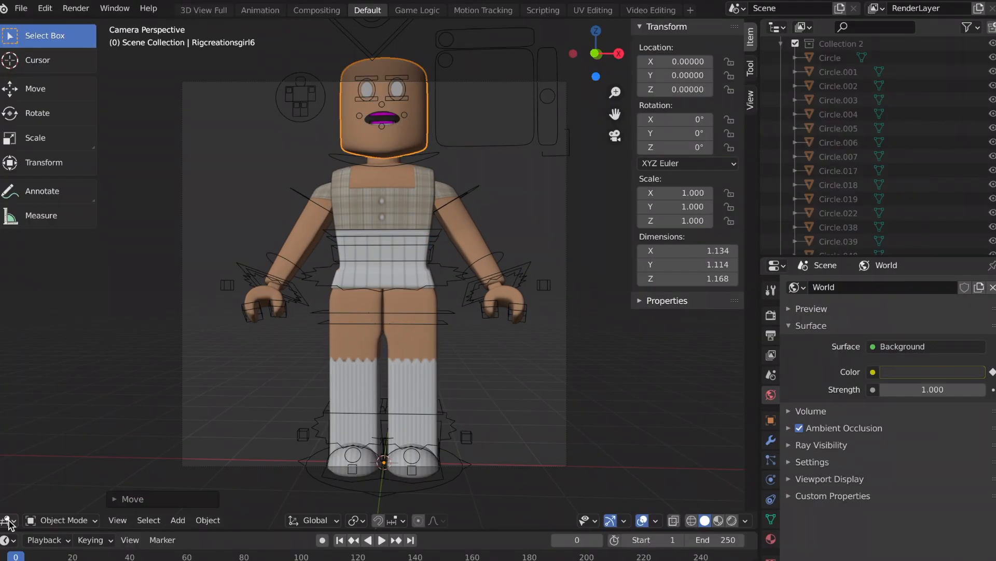
pyautogui.click(119, 467)
pyautogui.click(119, 467)
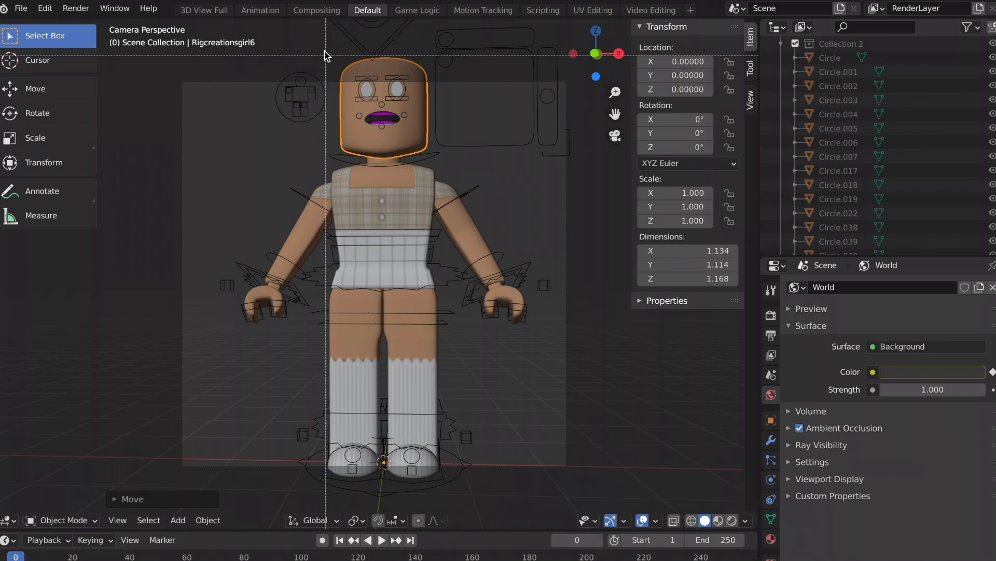
pyautogui.moveTo(323, 46); pyautogui.dragTo(427, 120)
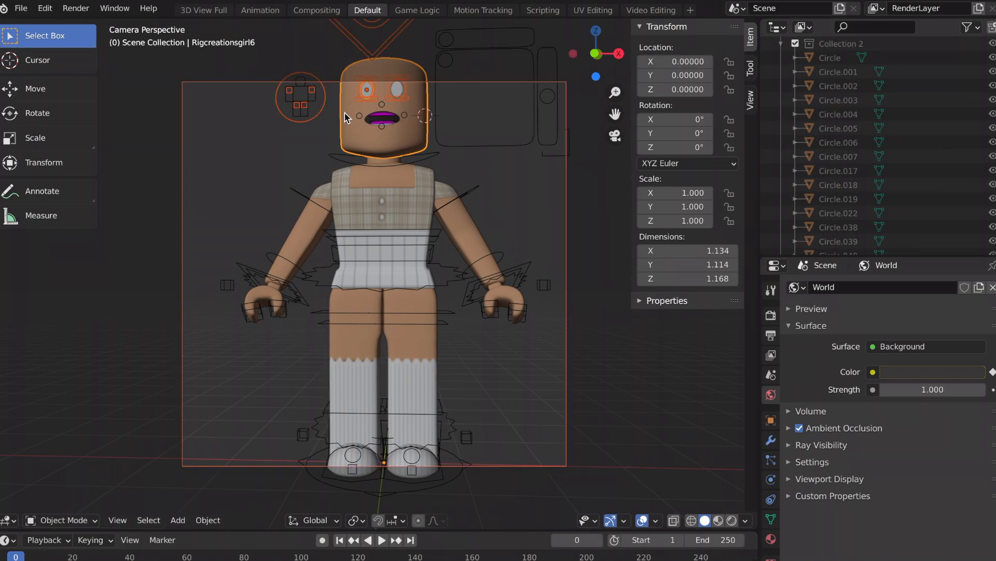
pyautogui.click(615, 136)
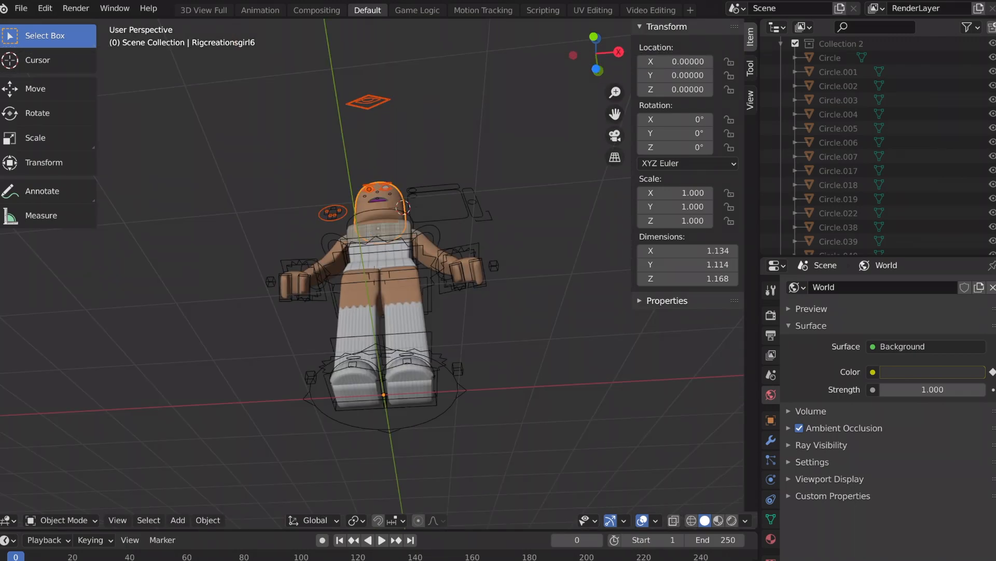
pyautogui.press('w')
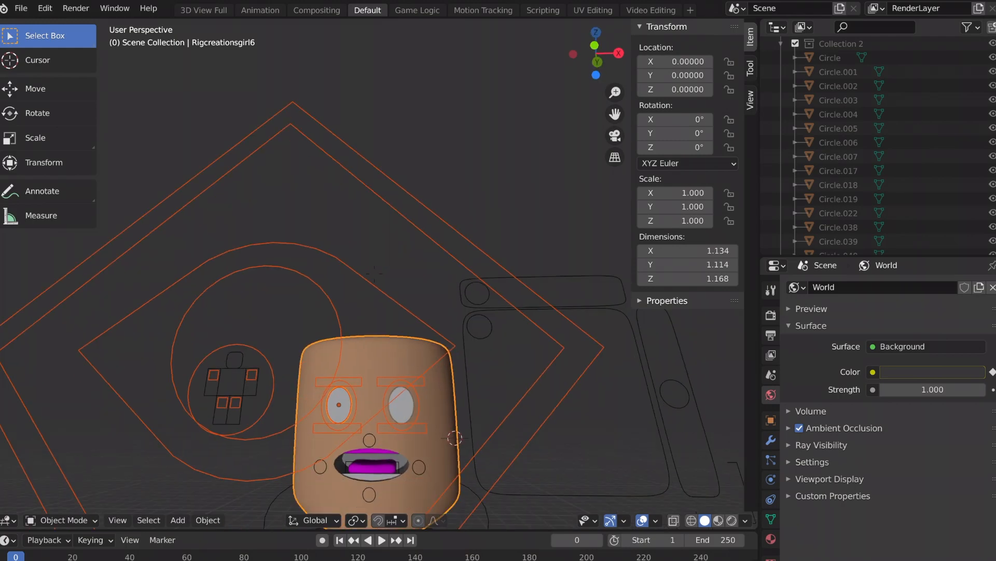
pyautogui.press('q')
pyautogui.press('w')
pyautogui.press('e')
pyautogui.press('Return')
pyautogui.hotkey('ctrl', 'z')
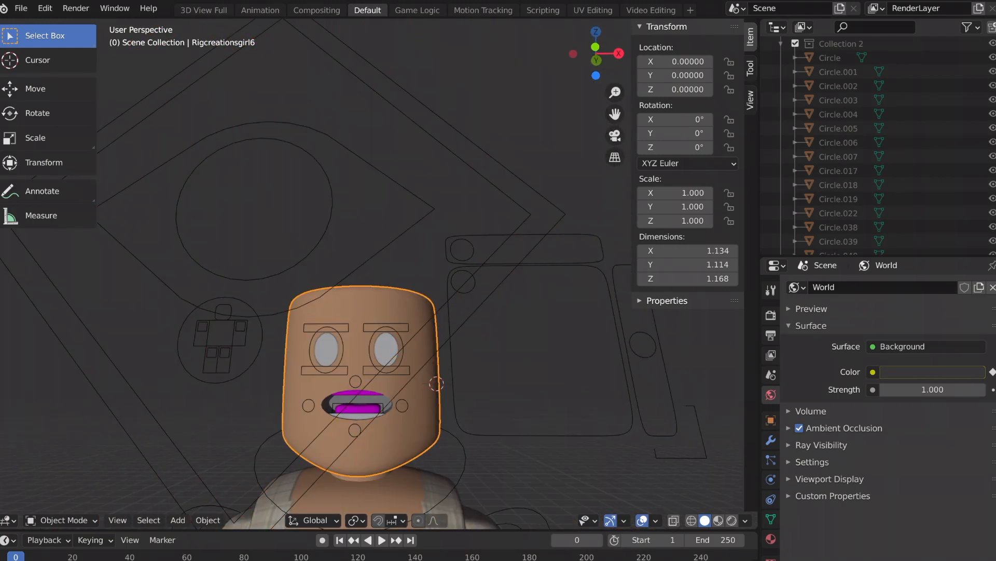
# - Box-select the head with its eyes, mouth and face controls, delete them, and return to the camera view with the torso selected
pyautogui.keyDown('shift'); pyautogui.moveTo(269, 252); pyautogui.dragTo(270, 102, button='middle'); pyautogui.keyUp('shift')
pyautogui.press('b')
pyautogui.moveTo(269, 102); pyautogui.dragTo(436, 280)
pyautogui.press('x')
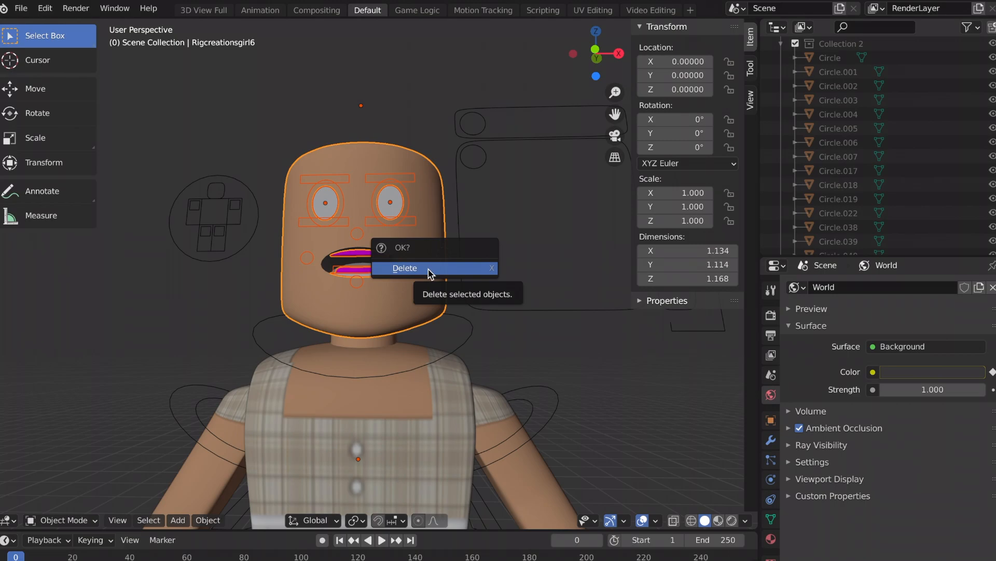
pyautogui.click(387, 262)
pyautogui.press('KP_0')
pyautogui.click(374, 273)
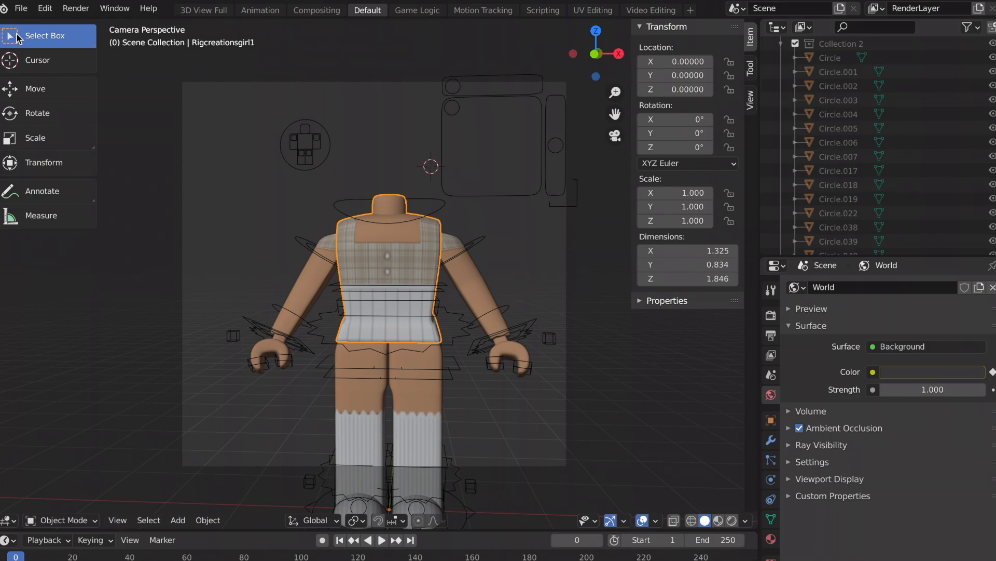
# - Import a room model as Wavefront OBJ with Split by Object and Split by Group enabled, and delete the imported objects again
pyautogui.click(22, 13)
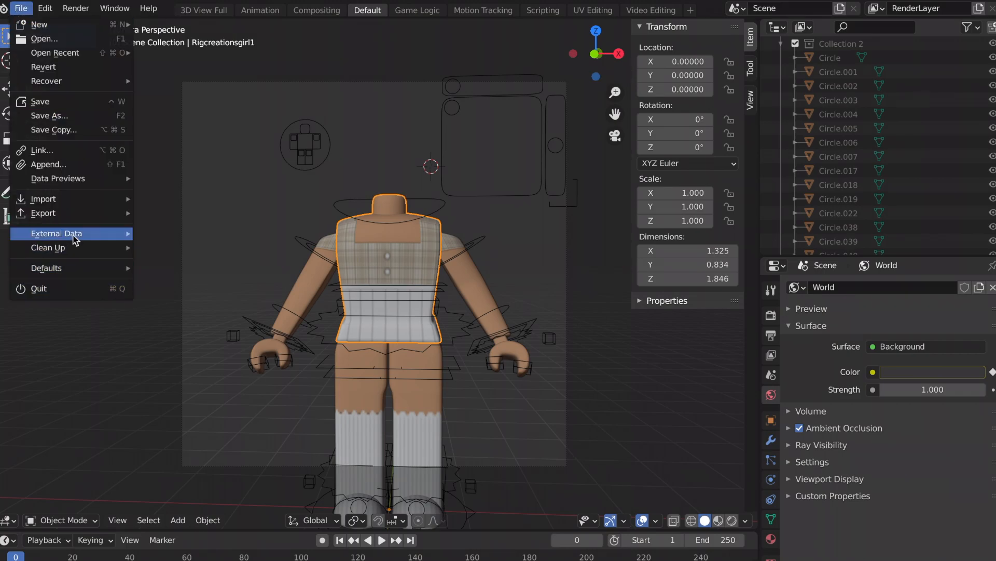
pyautogui.moveTo(107, 196)
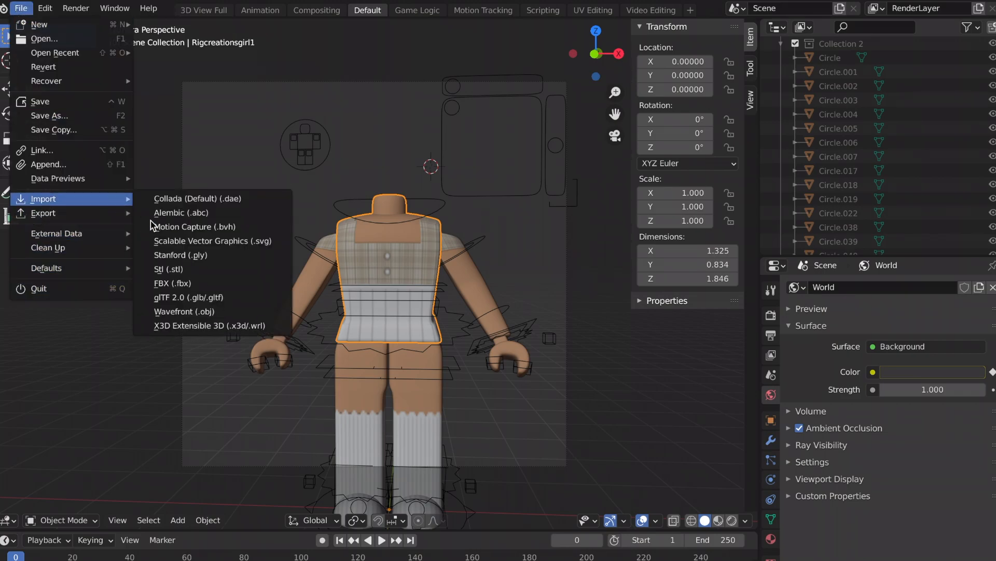
pyautogui.click(195, 311)
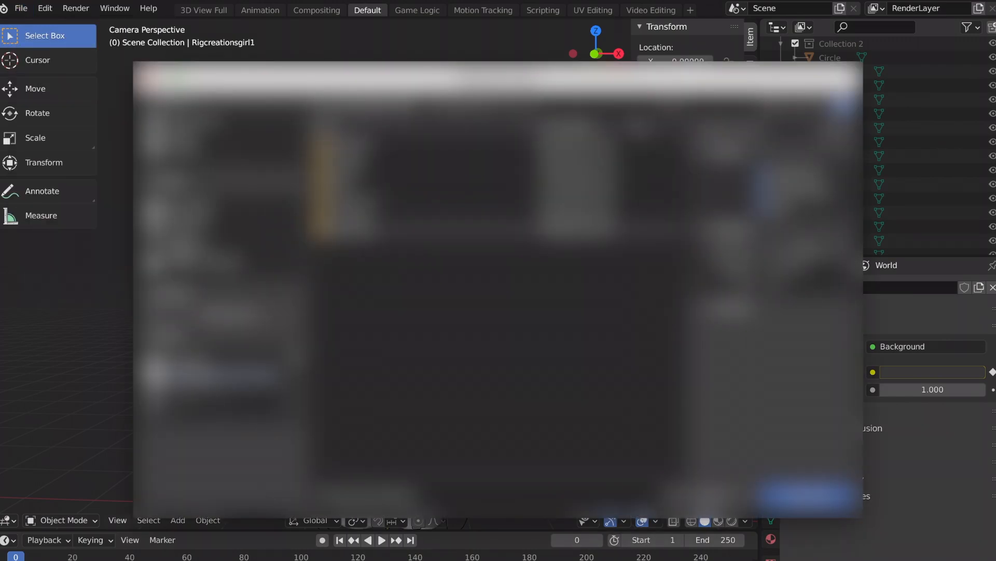
pyautogui.click(405, 142)
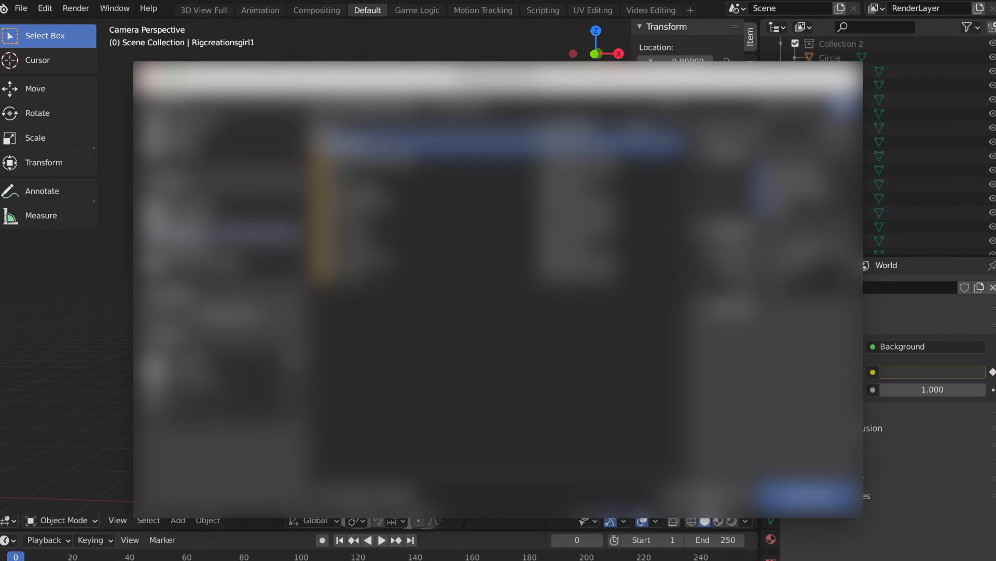
pyautogui.doubleClick(405, 141)
pyautogui.click(404, 185)
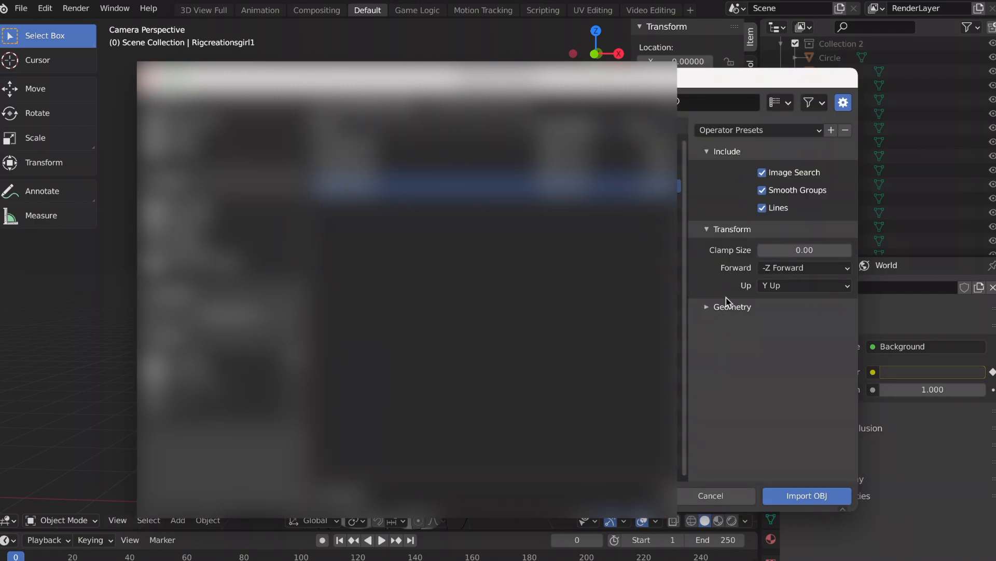
pyautogui.click(707, 310)
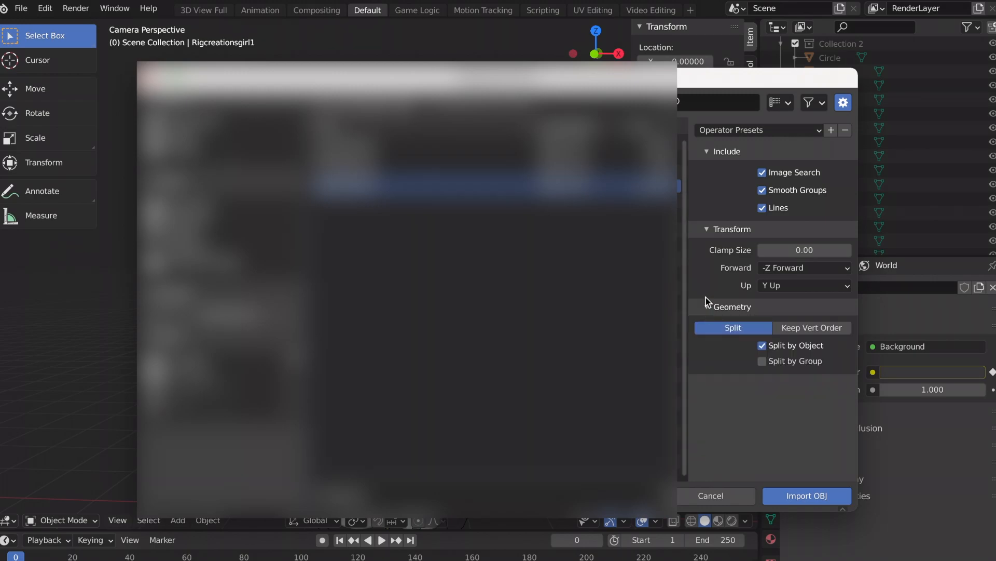
pyautogui.click(766, 361)
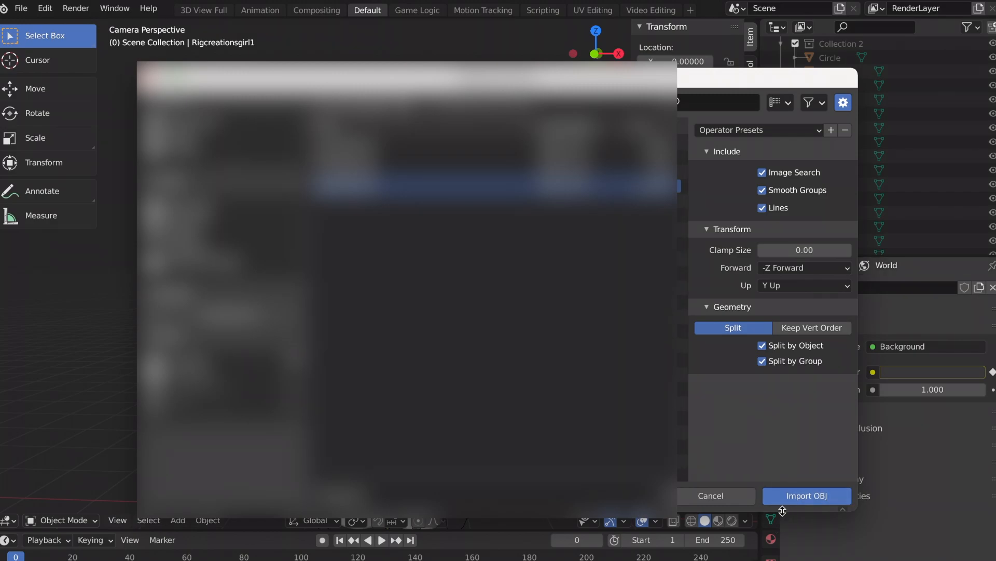
pyautogui.click(807, 496)
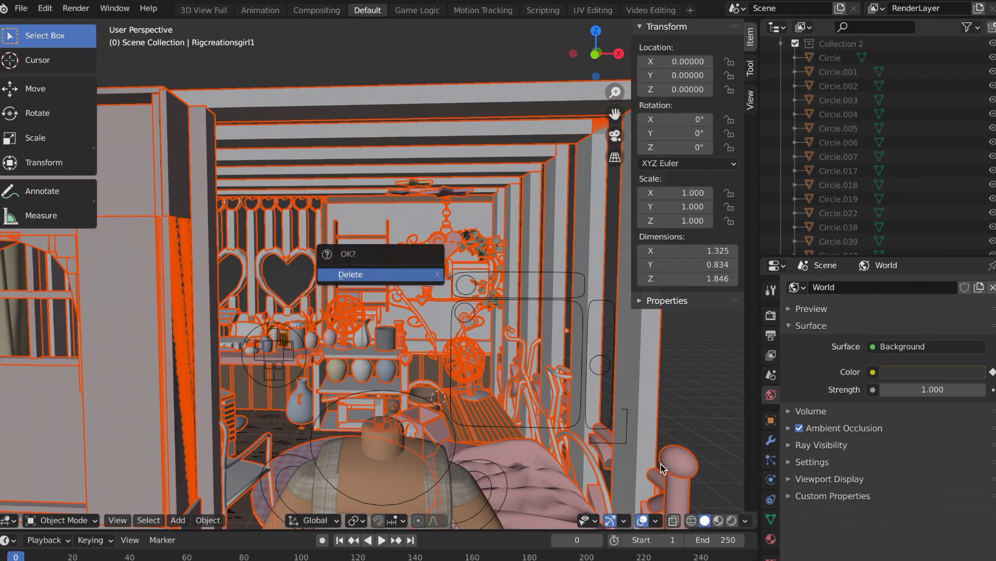
pyautogui.press('Return')
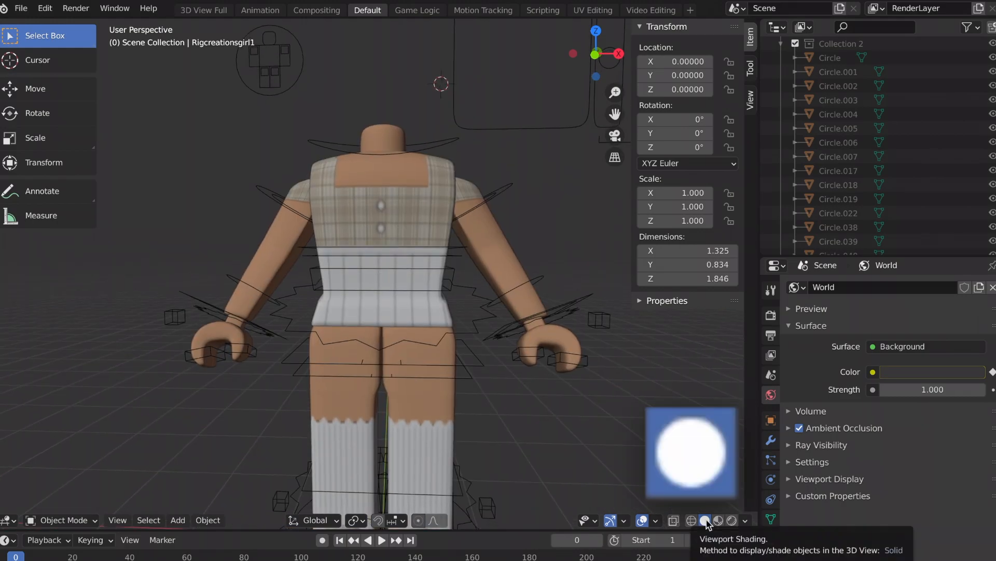
# - Select the torso and compare the Material Preview and Rendered viewport shading modes on the character
pyautogui.click(412, 168)
pyautogui.click(719, 520)
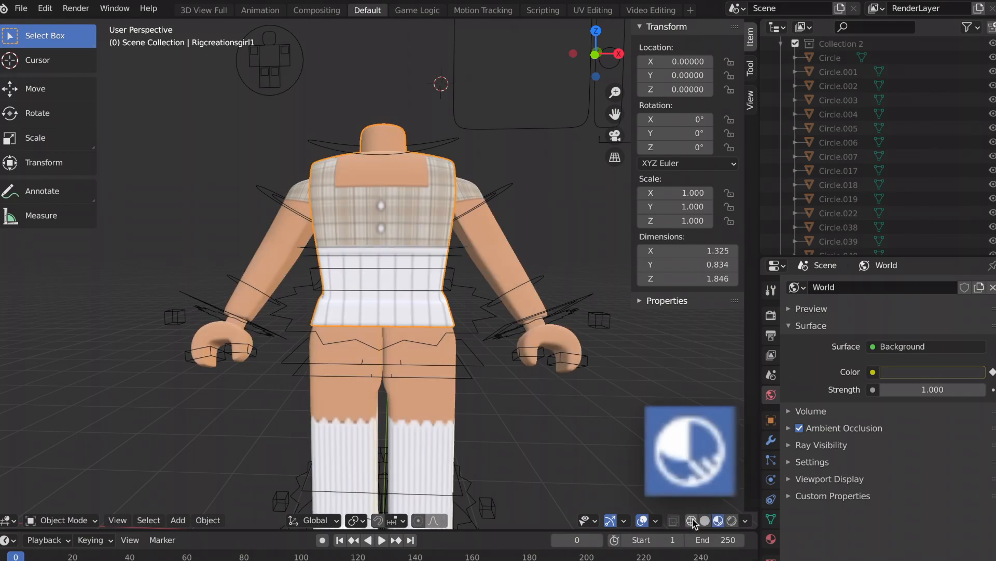
pyautogui.click(731, 520)
pyautogui.click(699, 520)
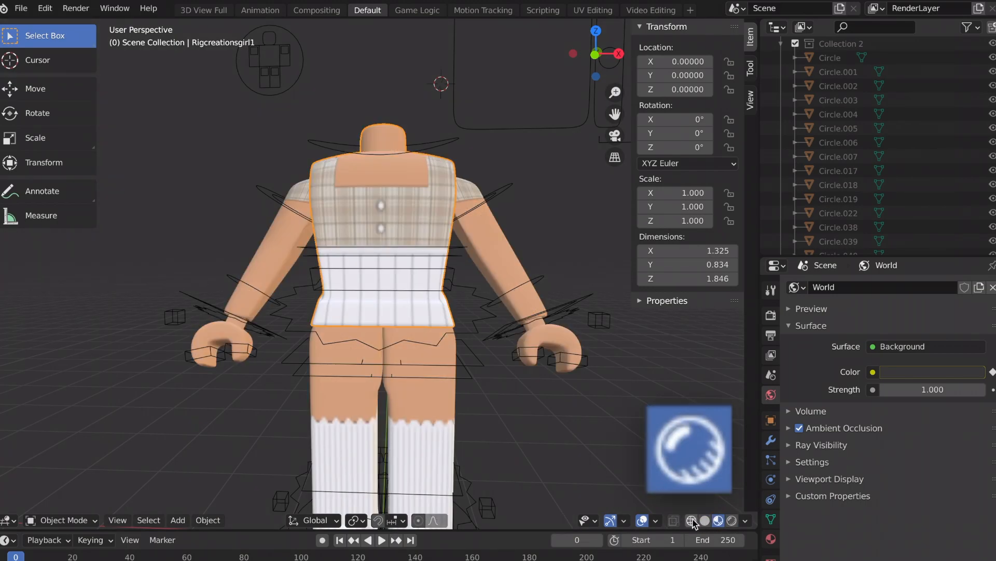
pyautogui.hotkey('shift', 'z')
pyautogui.moveTo(535, 296); pyautogui.dragTo(472, 291, button='middle')
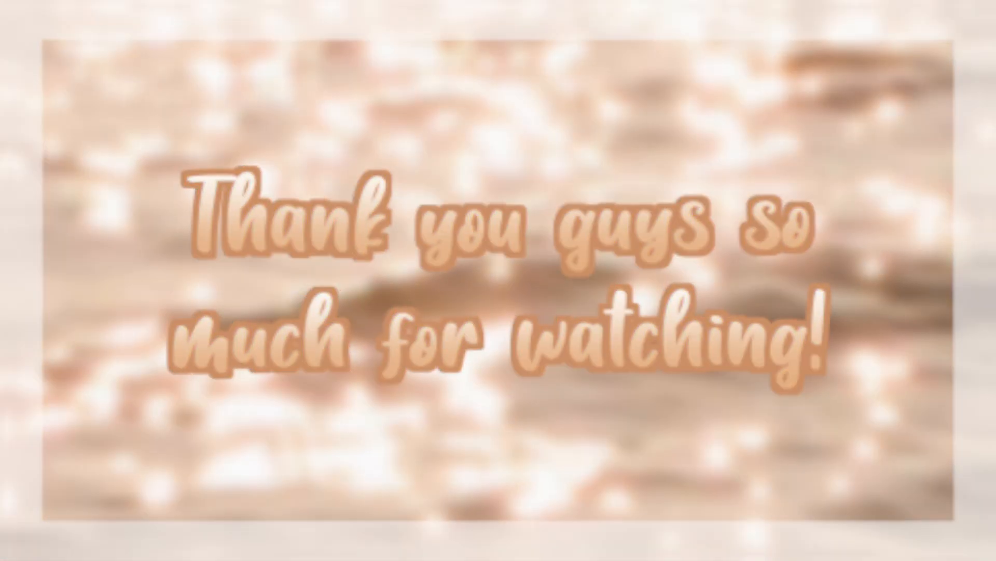